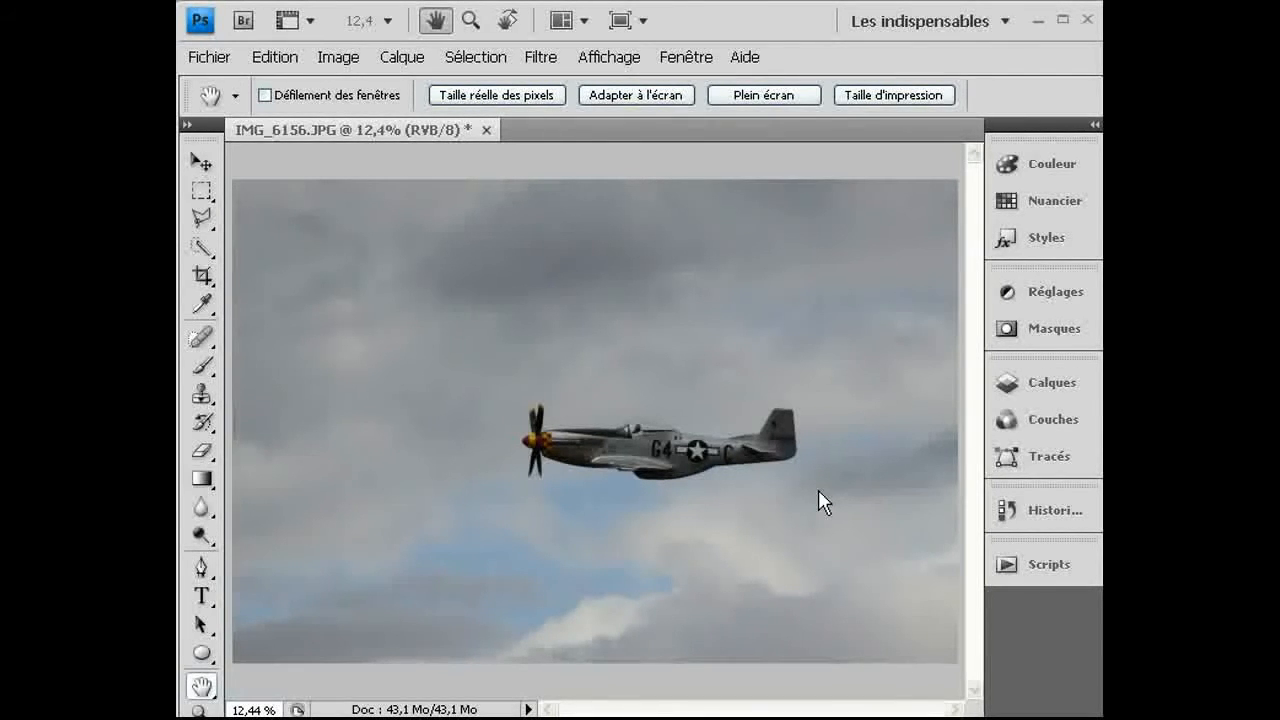
# Crop the photo closer around the aircraft using the 3 cm by 2 cm format.
pyautogui.click(201, 276)
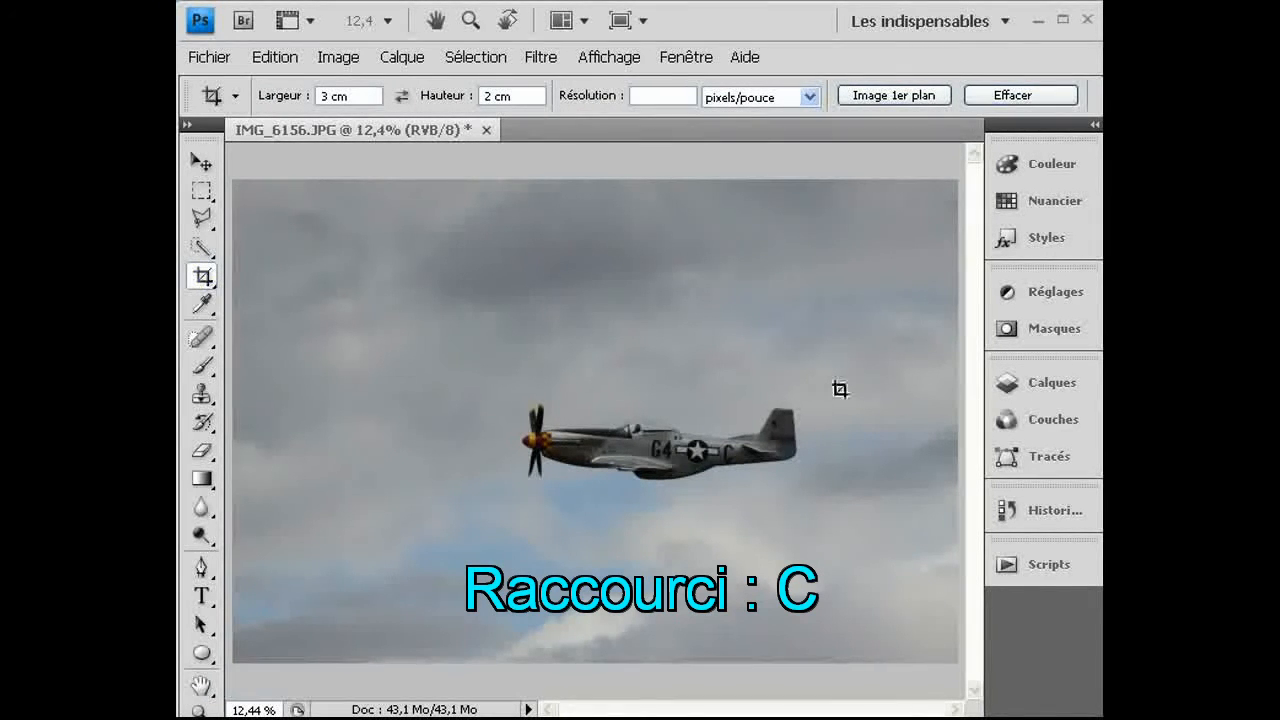
pyautogui.moveTo(861, 336); pyautogui.dragTo(294, 614)
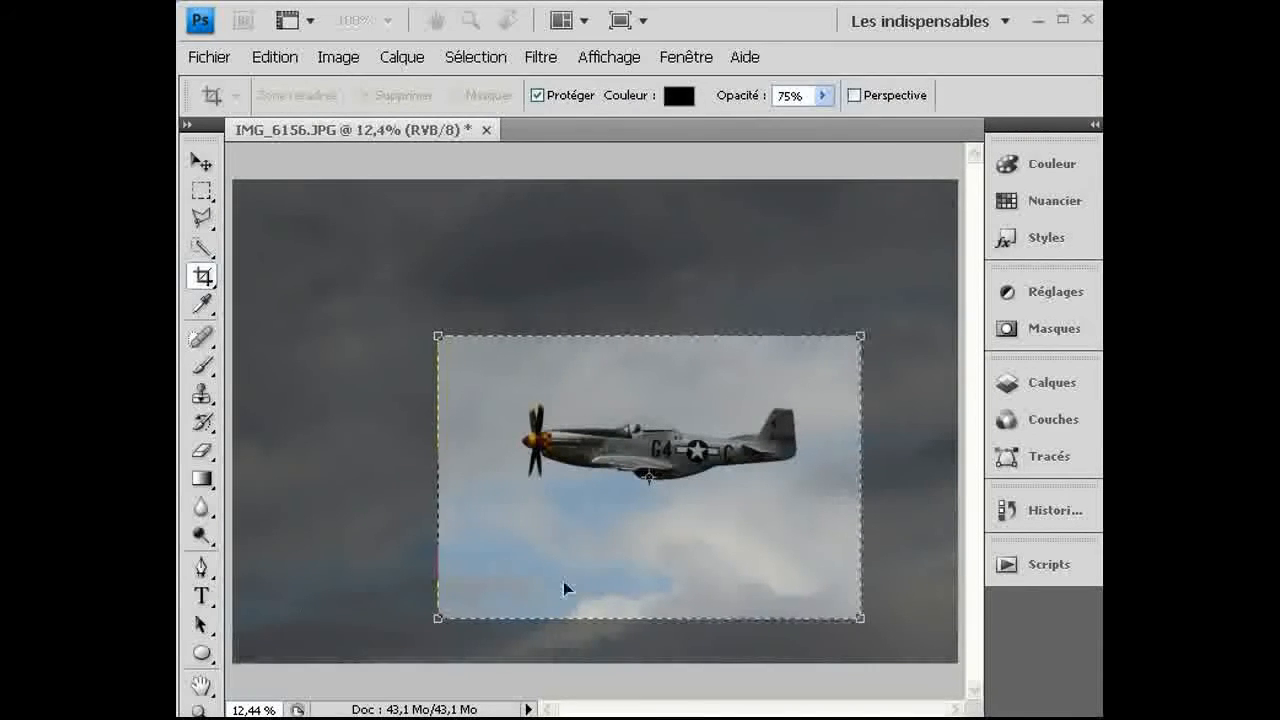
pyautogui.moveTo(566, 589); pyautogui.dragTo(551, 589)
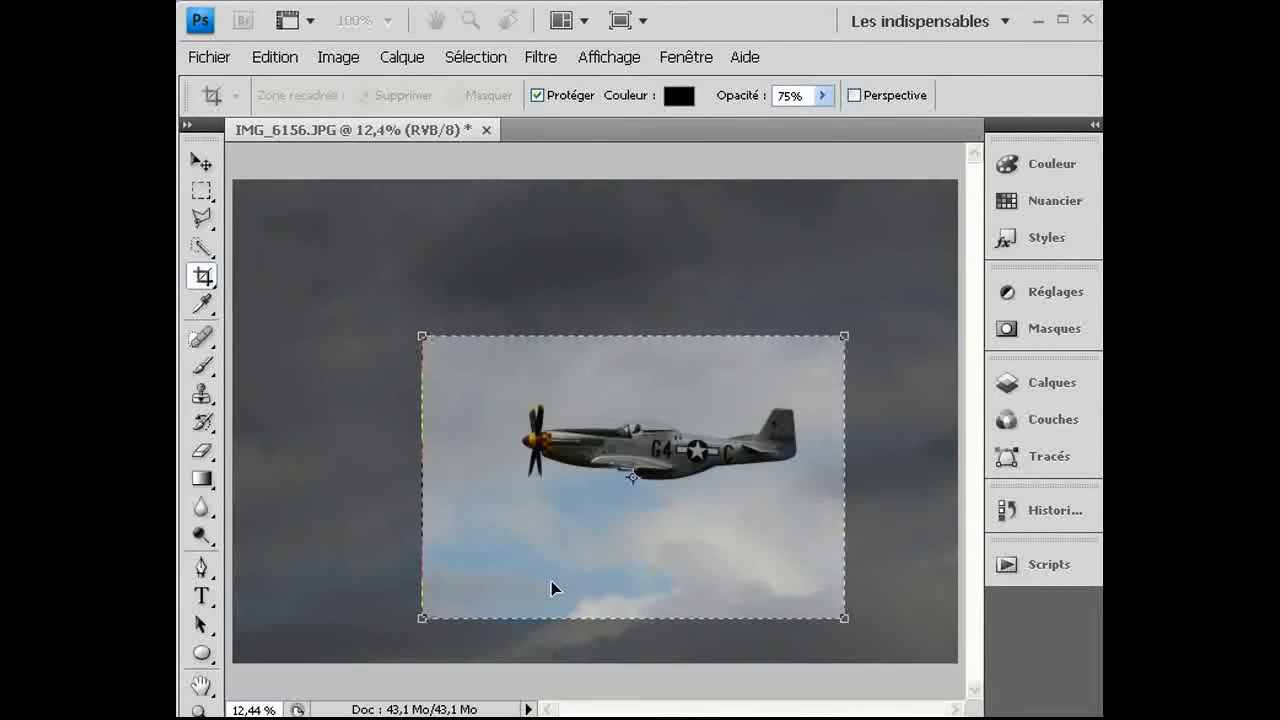
pyautogui.press('Return')
pyautogui.press('h')
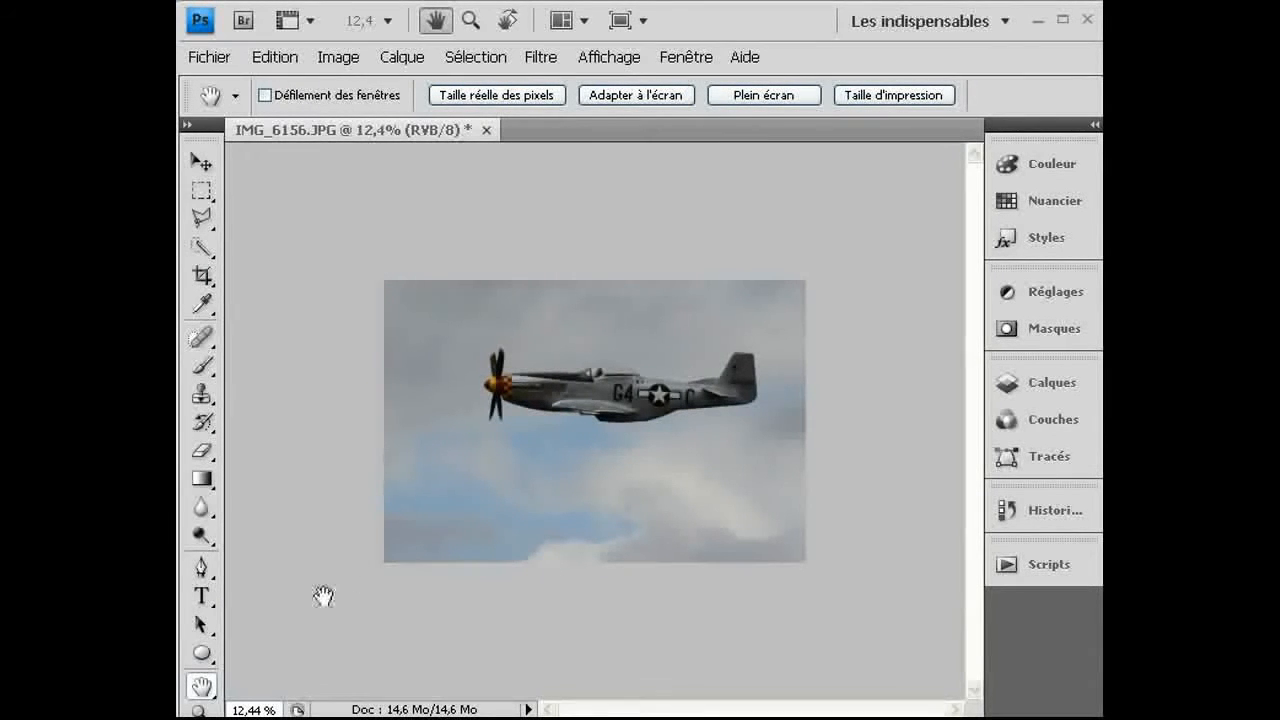
pyautogui.doubleClick(203, 688)
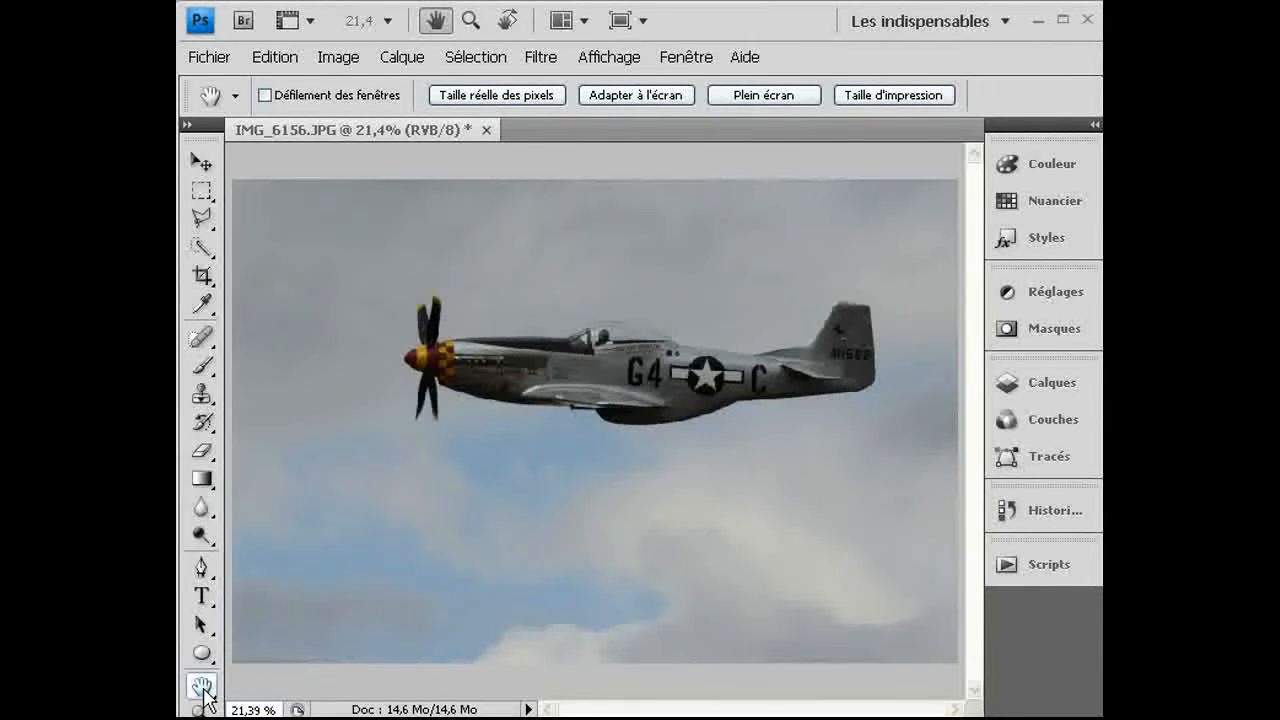
# Add a Niveaux (Levels) adjustment layer above the background layer.
pyautogui.click(1045, 398)
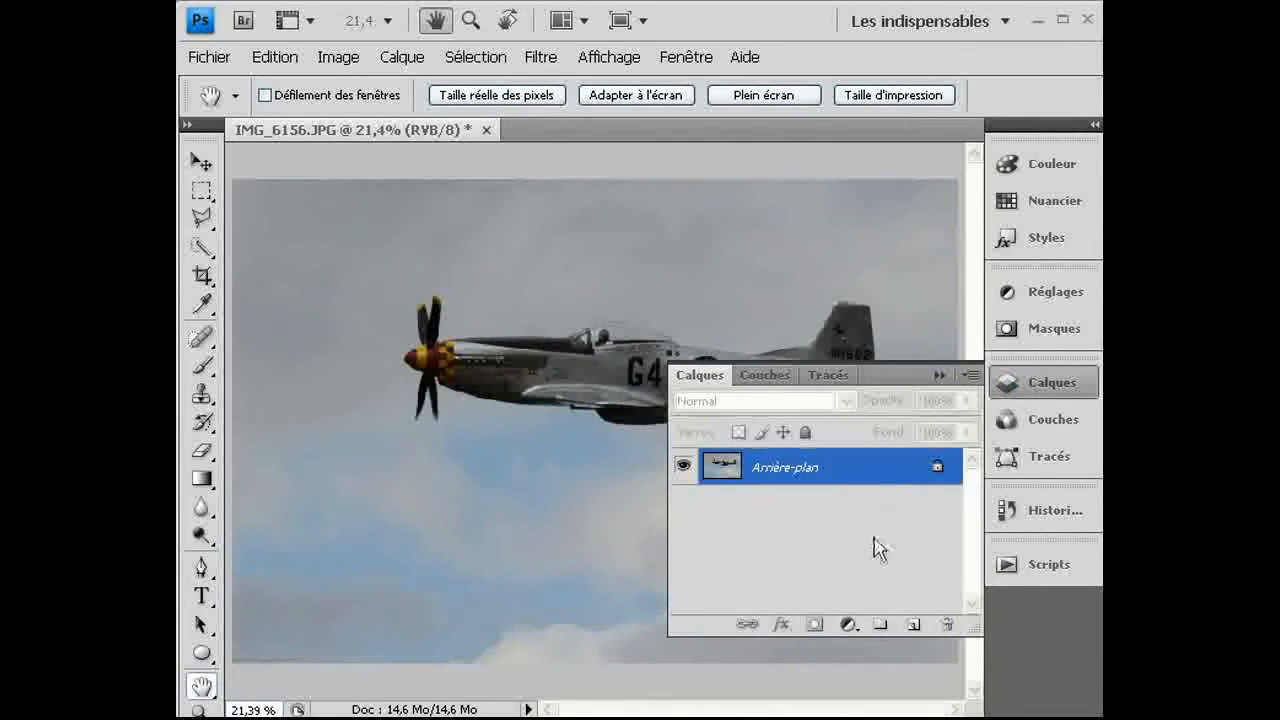
pyautogui.click(848, 627)
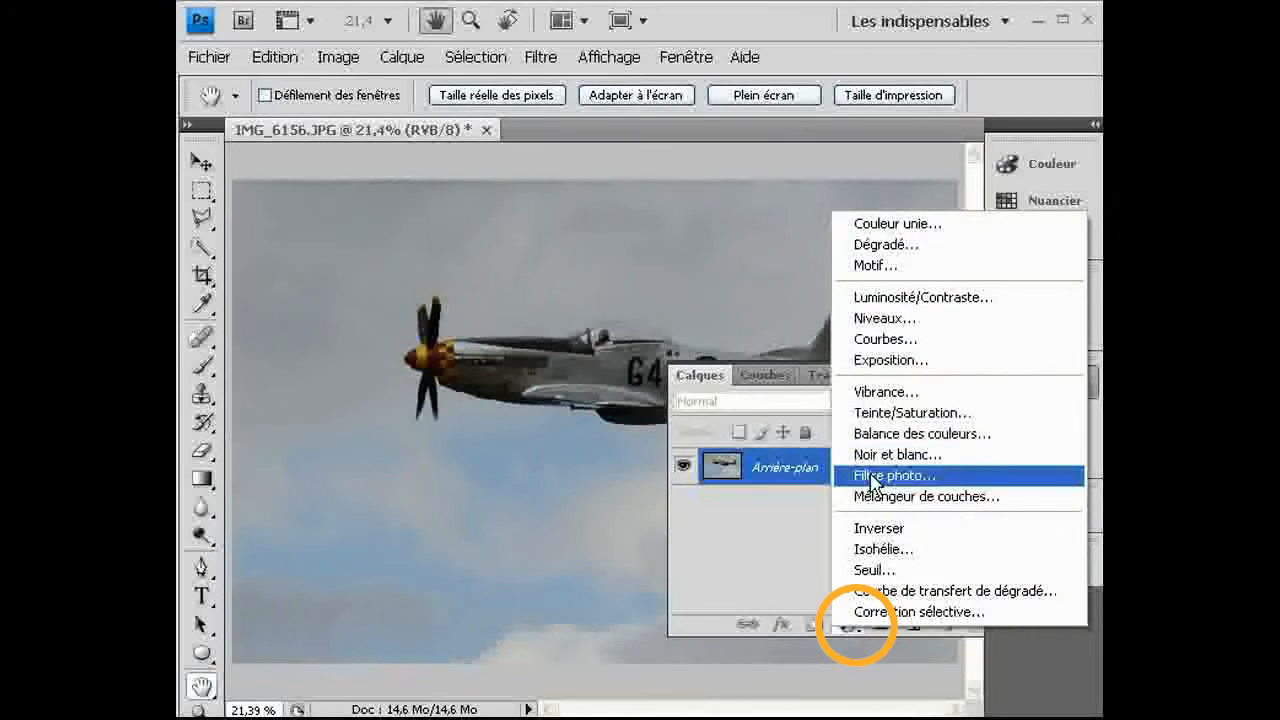
pyautogui.click(871, 322)
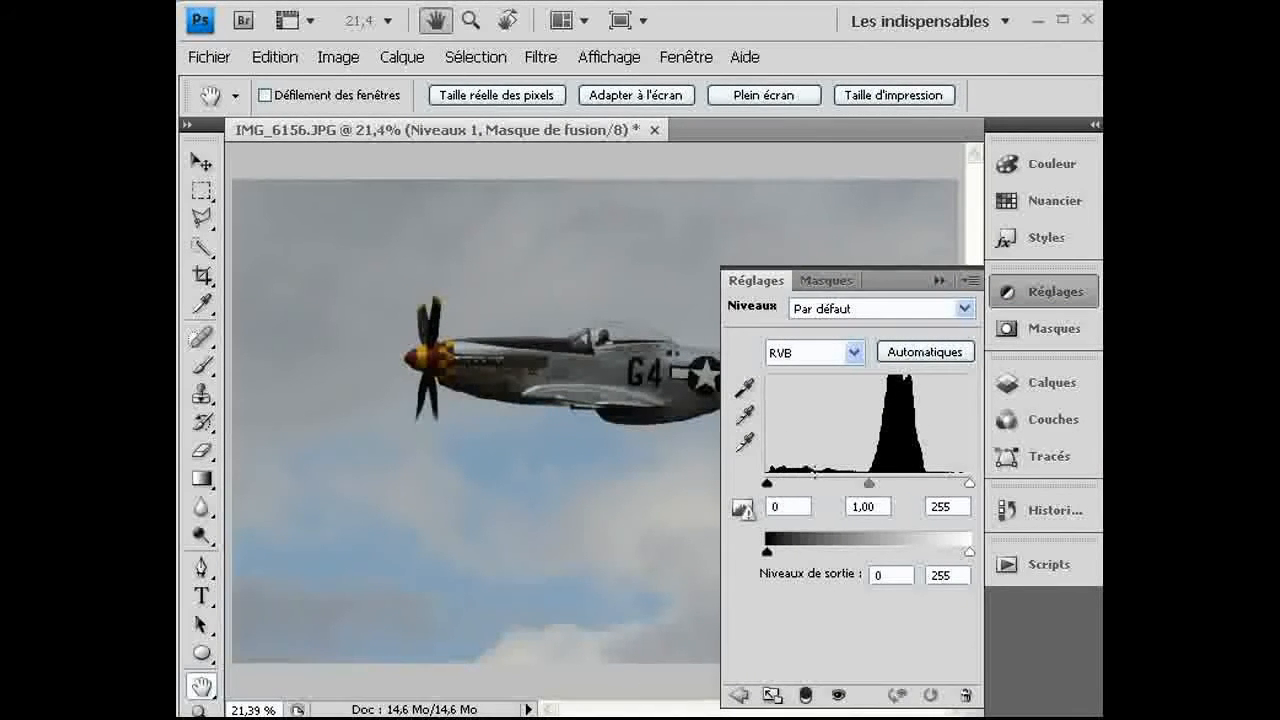
pyautogui.click(969, 281)
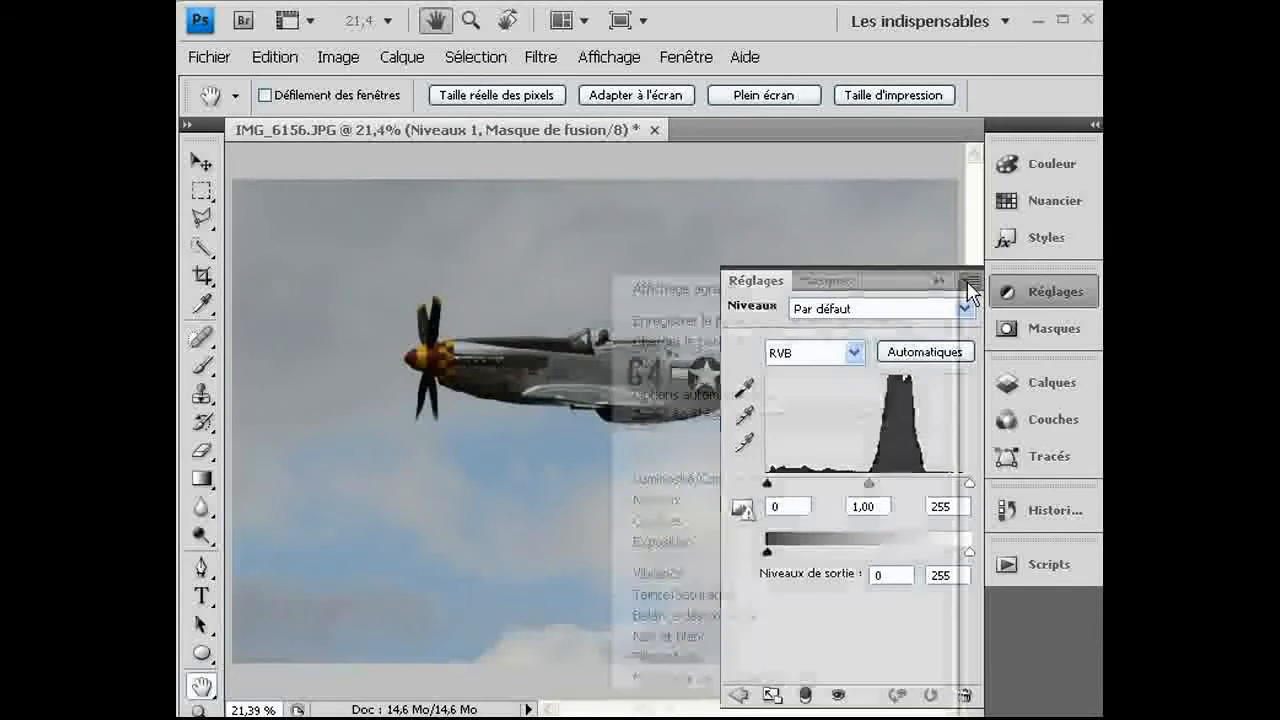
pyautogui.click(949, 284)
pyautogui.click(947, 281)
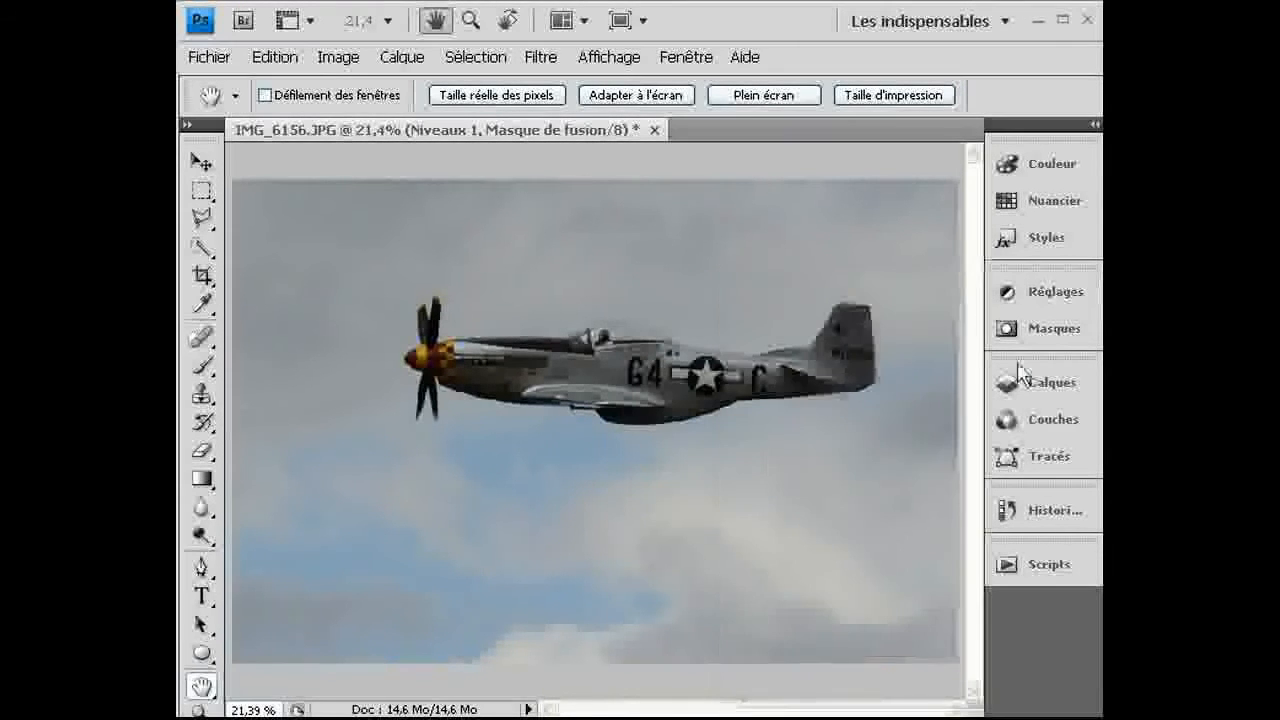
# Delete the Niveaux 1 adjustment layer, leaving only the background layer.
pyautogui.click(1060, 395)
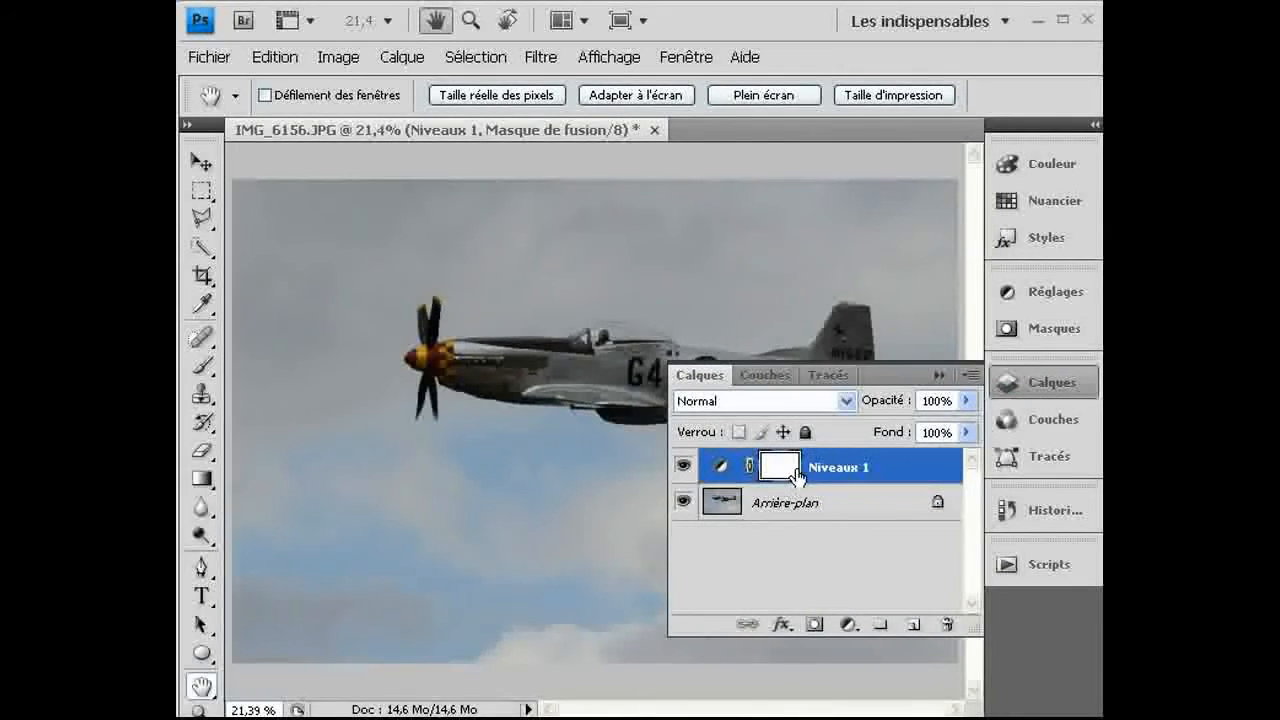
pyautogui.moveTo(800, 470); pyautogui.dragTo(947, 624)
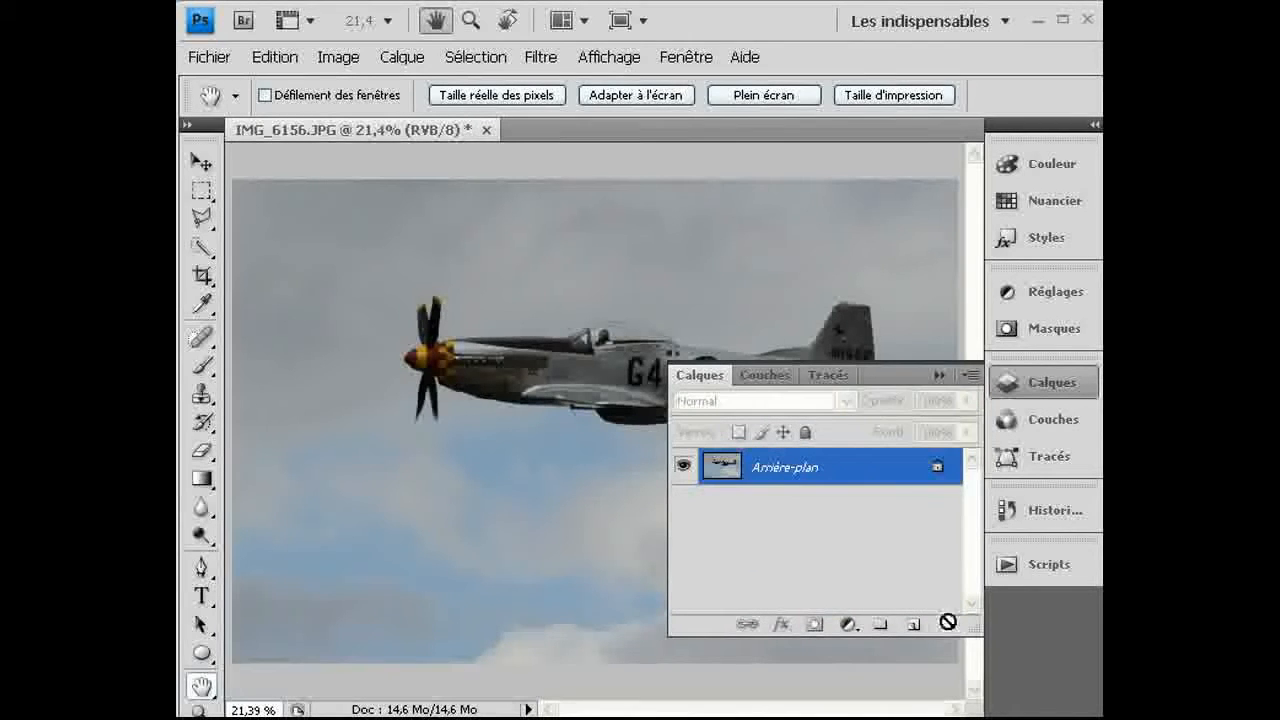
pyautogui.click(939, 376)
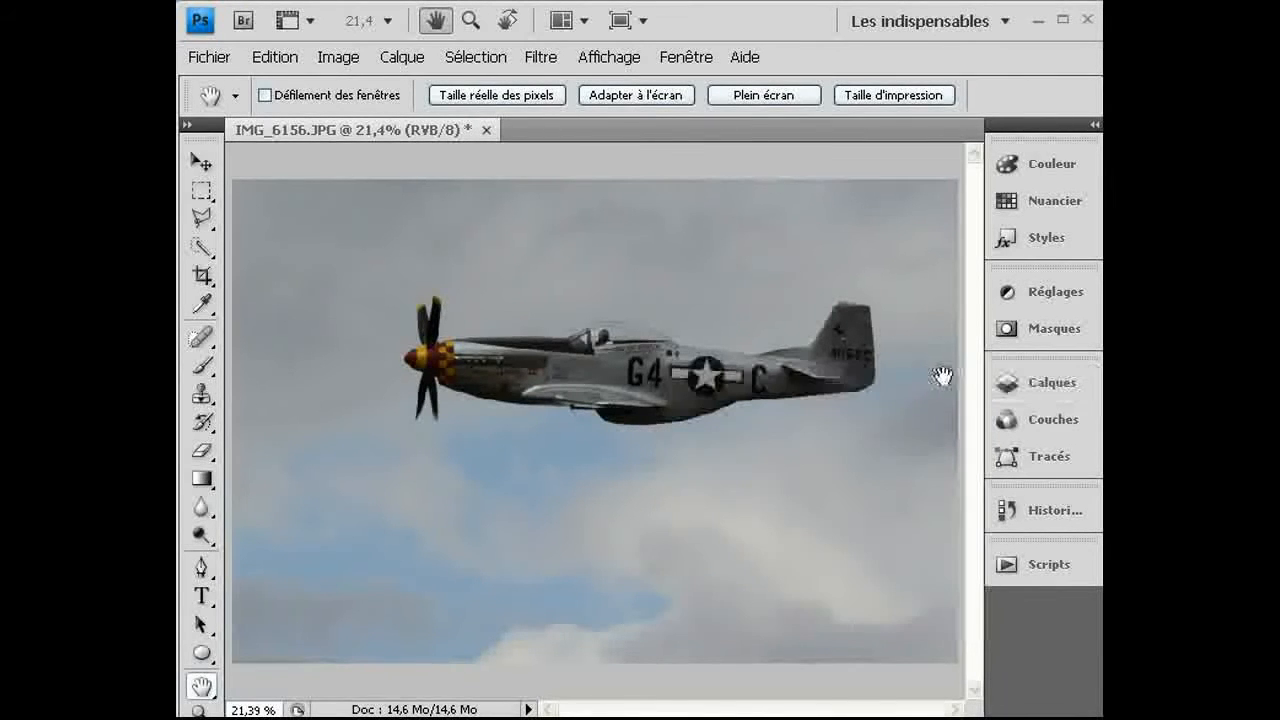
# Open the Niveaux (Levels) adjustment directly on the background image, keeping the composite RVB channel.
pyautogui.click(336, 58)
pyautogui.moveTo(345, 118)
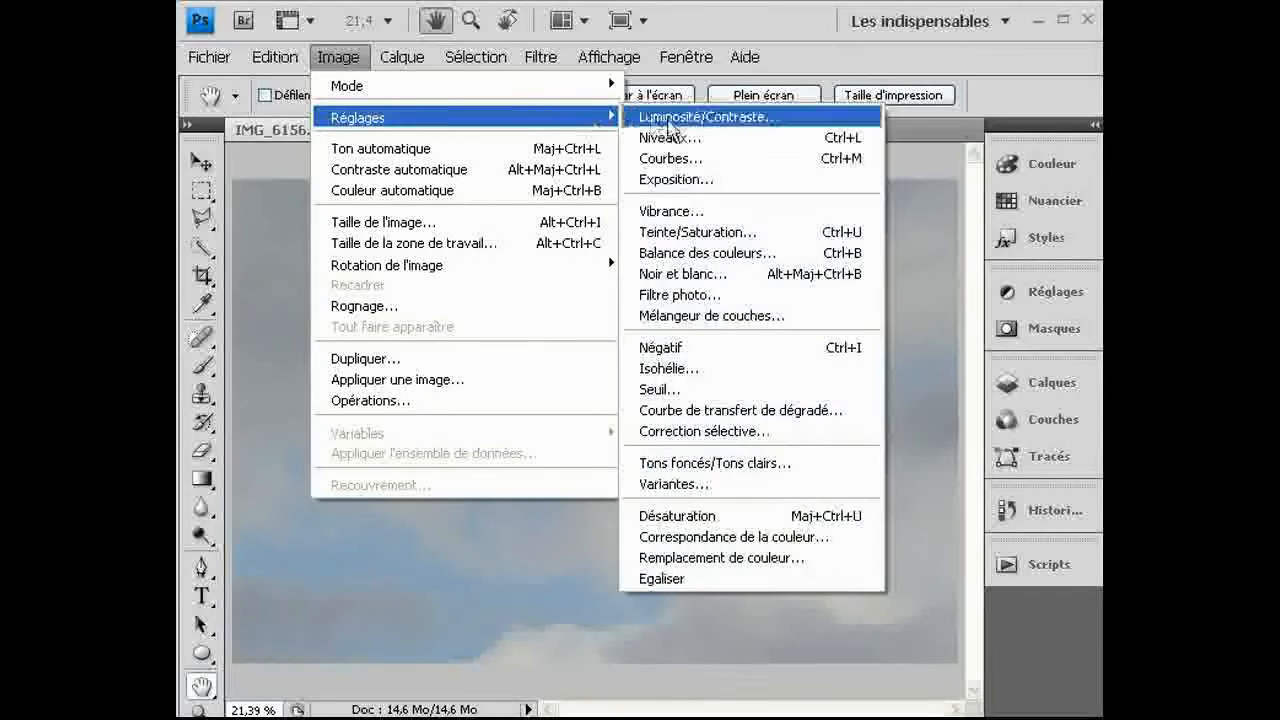
pyautogui.click(668, 139)
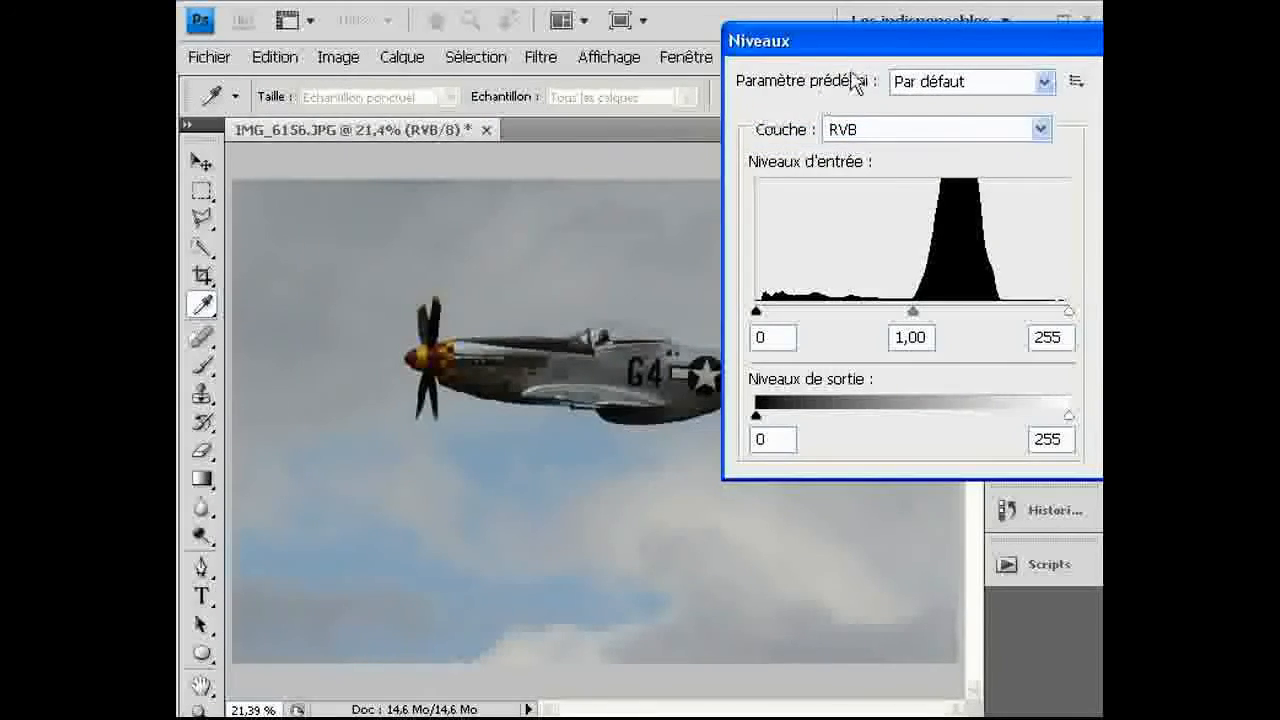
pyautogui.moveTo(868, 42); pyautogui.dragTo(614, 83)
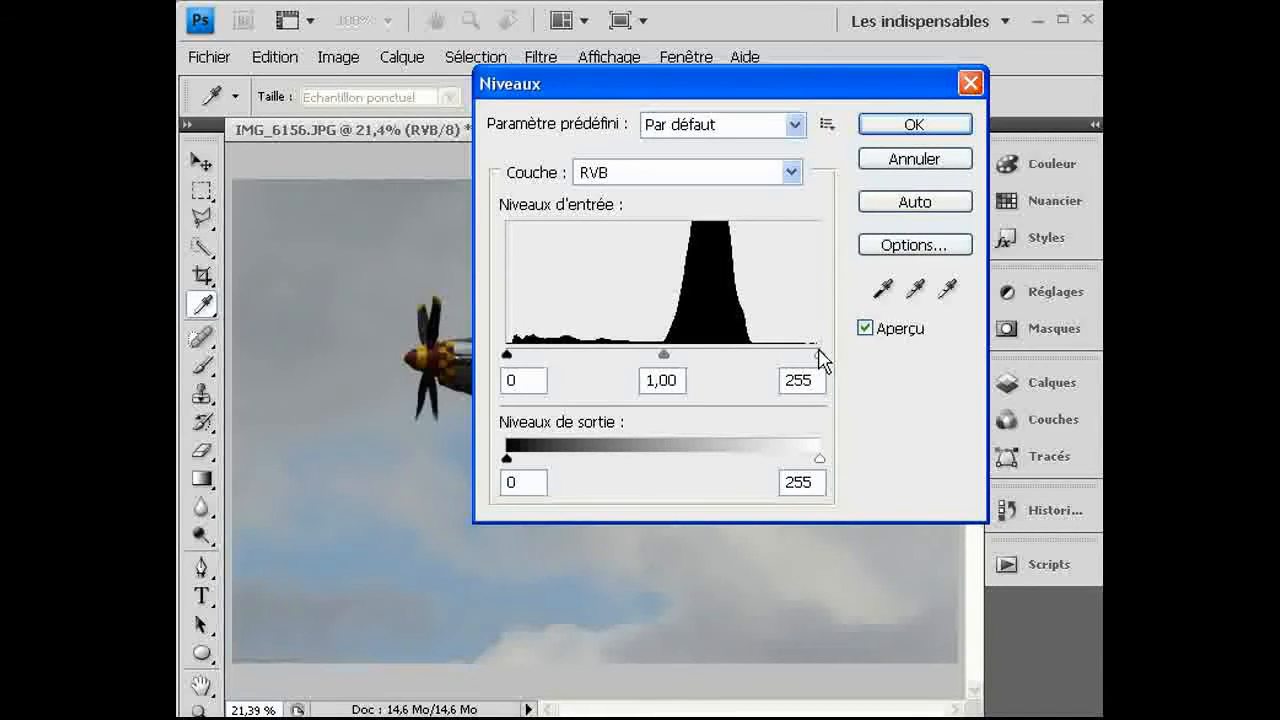
pyautogui.click(791, 173)
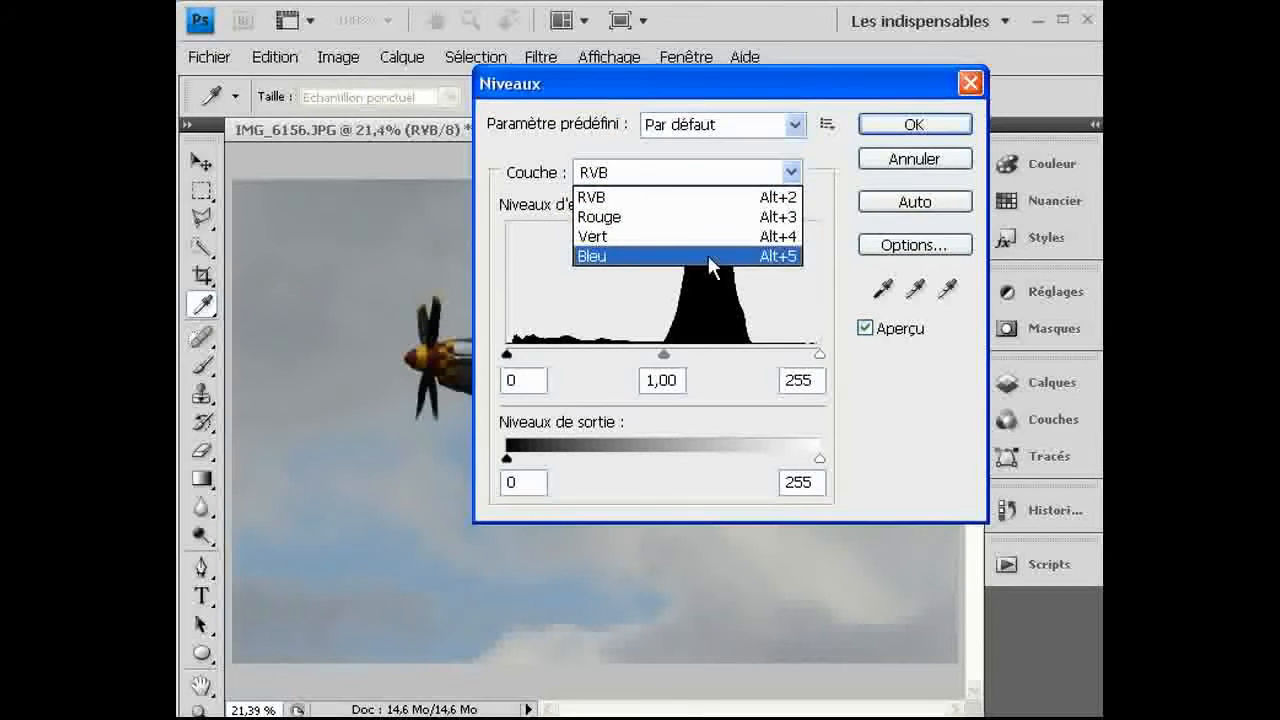
pyautogui.click(838, 176)
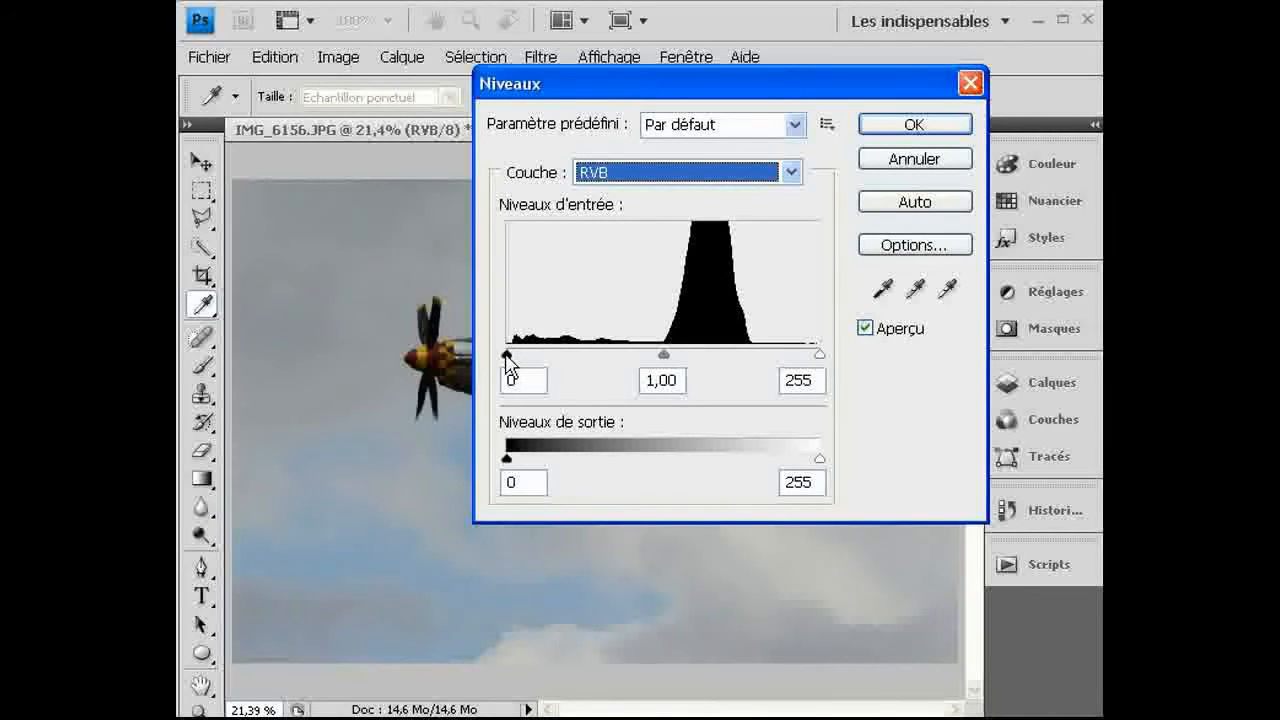
# Set the RVB channel's input black point to 2 and its white point to 200.
pyautogui.moveTo(507, 360); pyautogui.dragTo(512, 363)
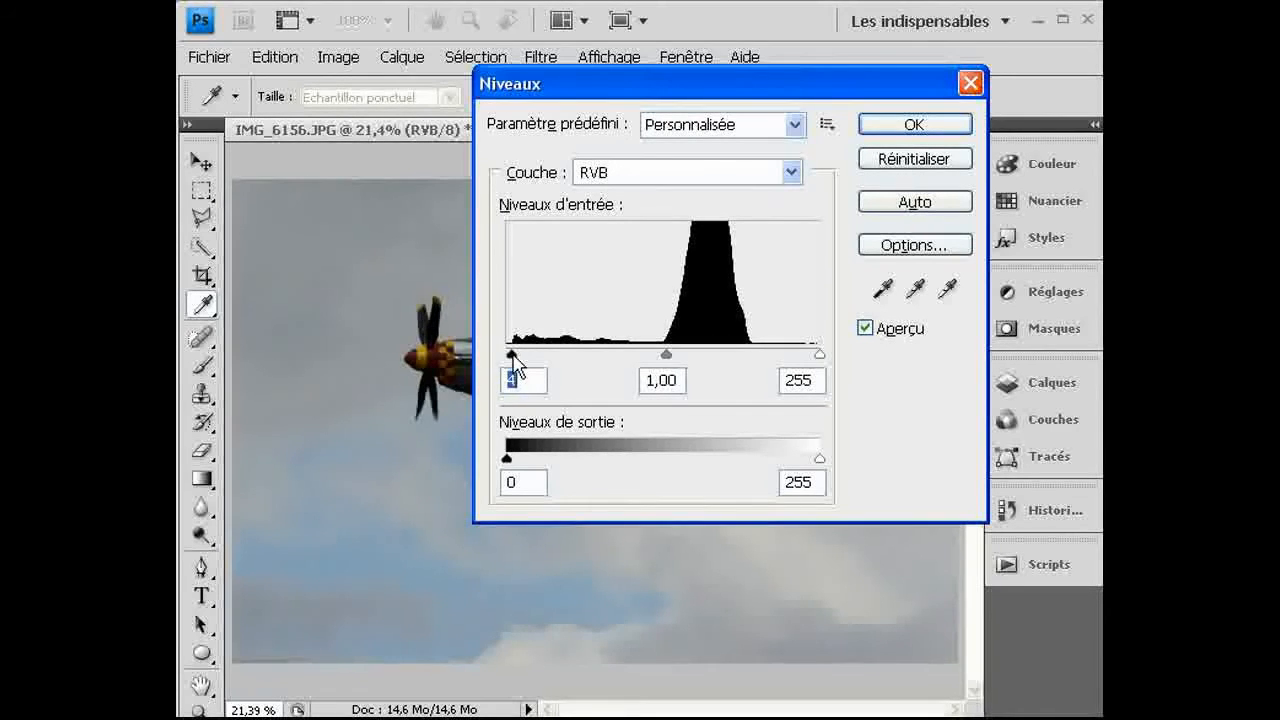
pyautogui.moveTo(511, 360)
pyautogui.mouseDown()
pyautogui.moveTo(534, 365)
pyautogui.moveTo(512, 362)
pyautogui.mouseUp()
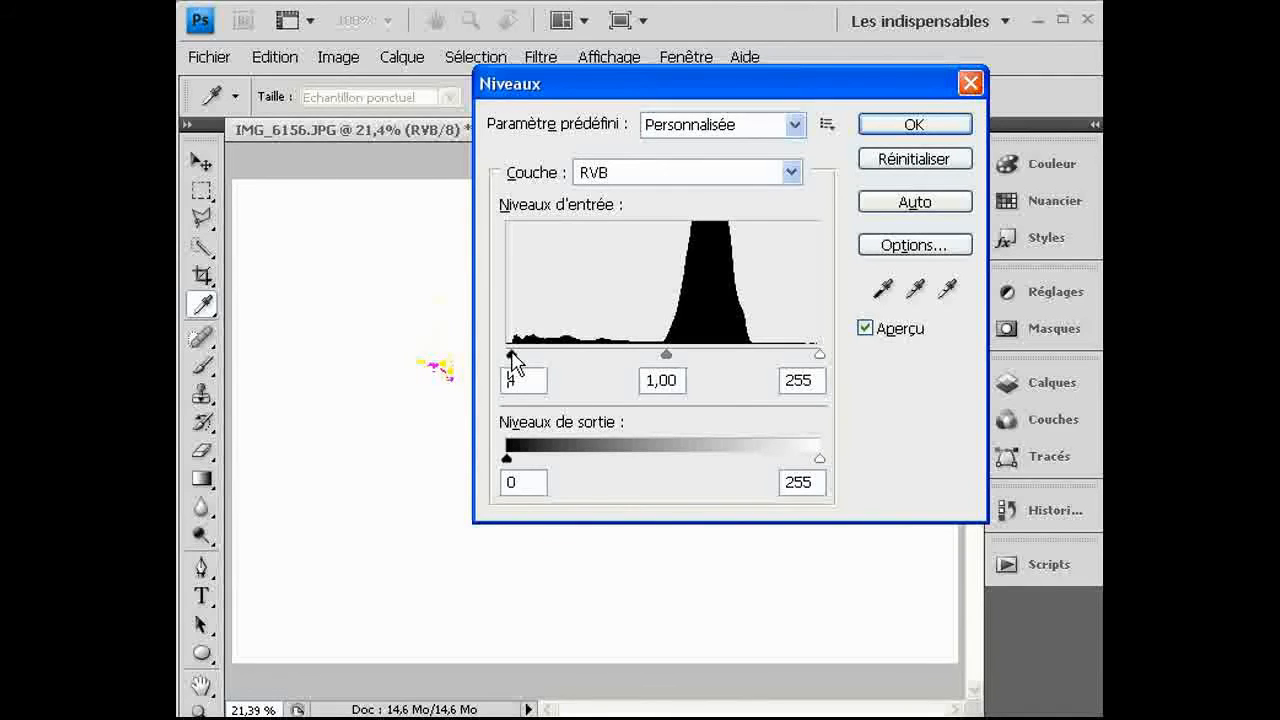
pyautogui.moveTo(512, 362); pyautogui.dragTo(511, 360)
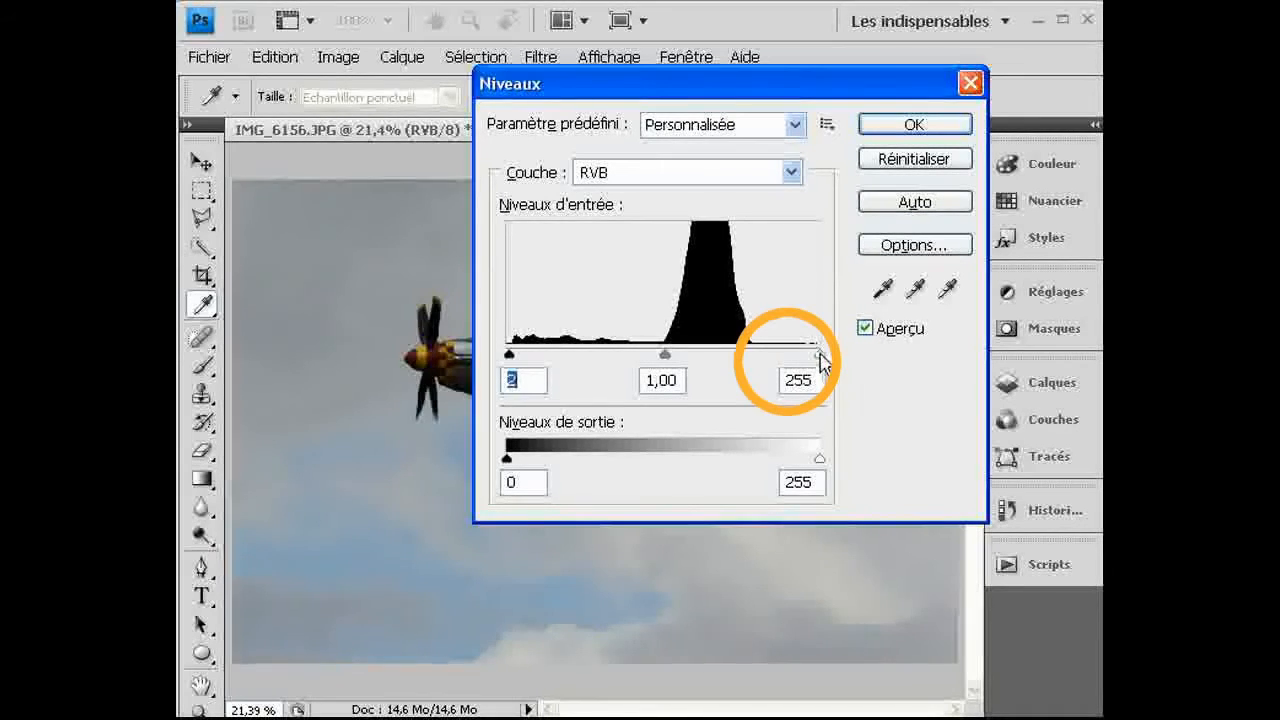
pyautogui.moveTo(820, 360); pyautogui.dragTo(750, 358)
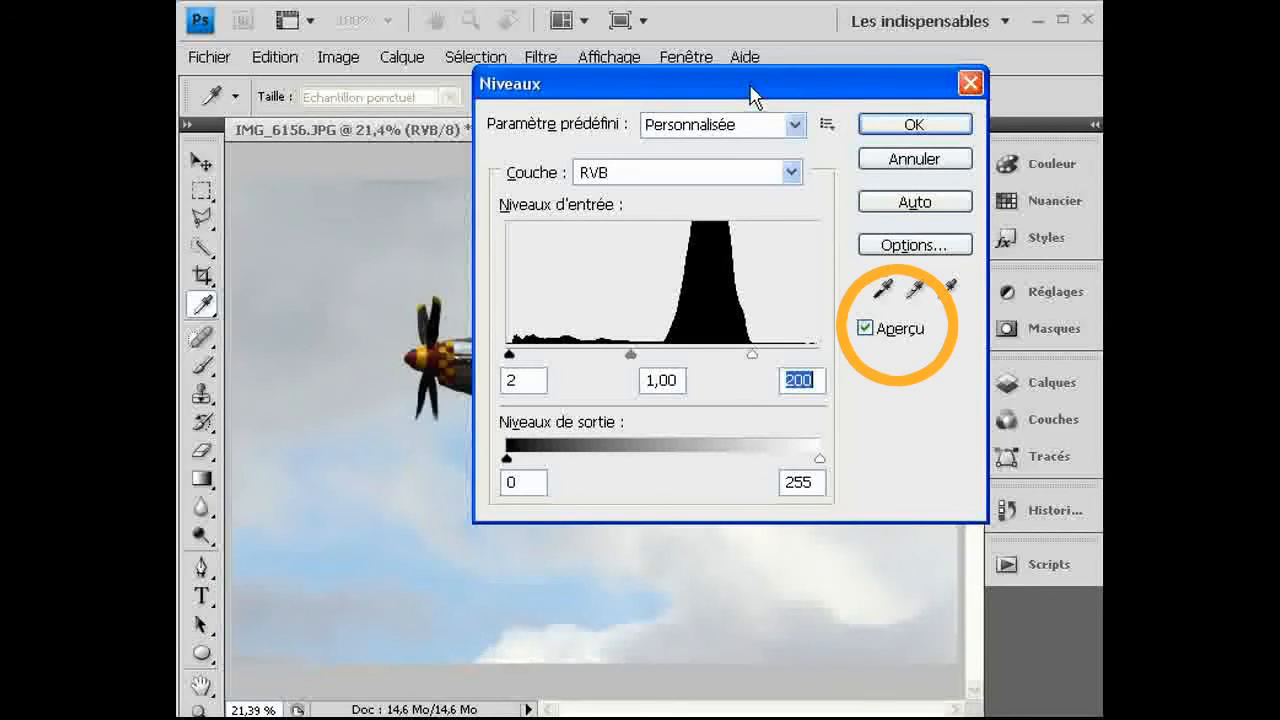
# Compare the image with and without the levels correction by toggling the preview.
pyautogui.click(886, 337)
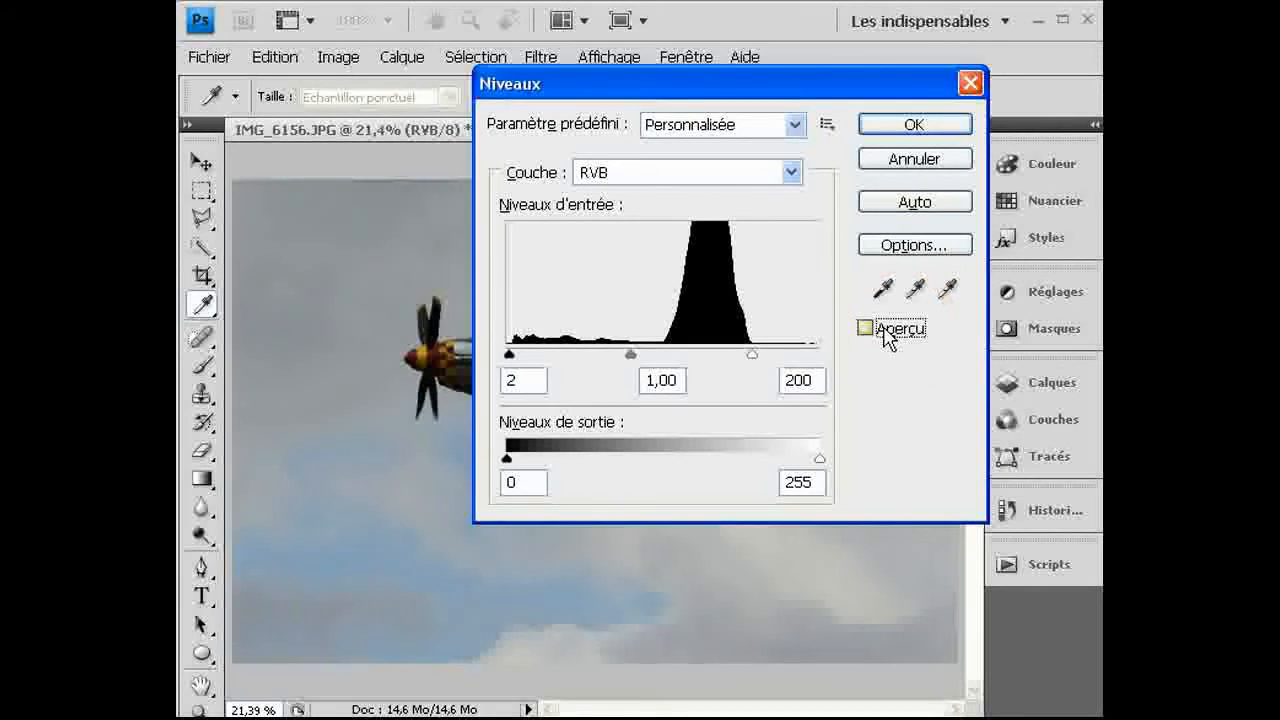
pyautogui.moveTo(763, 84); pyautogui.dragTo(885, 15)
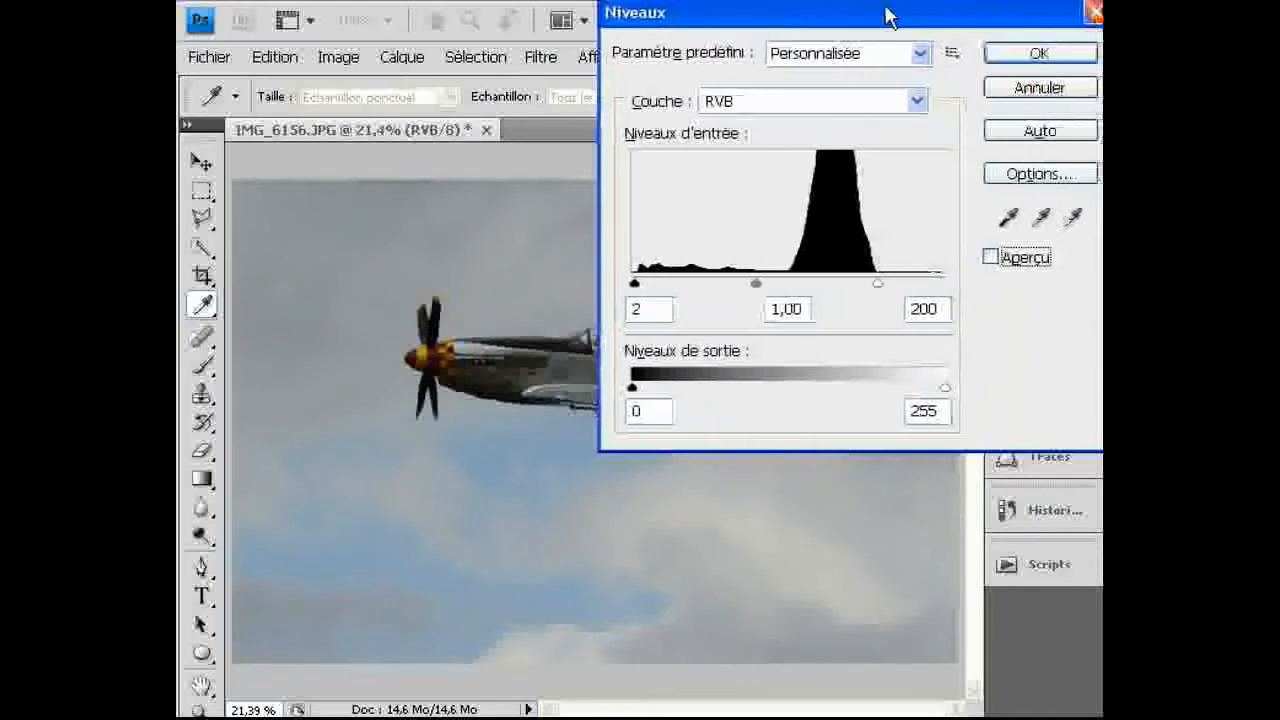
pyautogui.click(1013, 265)
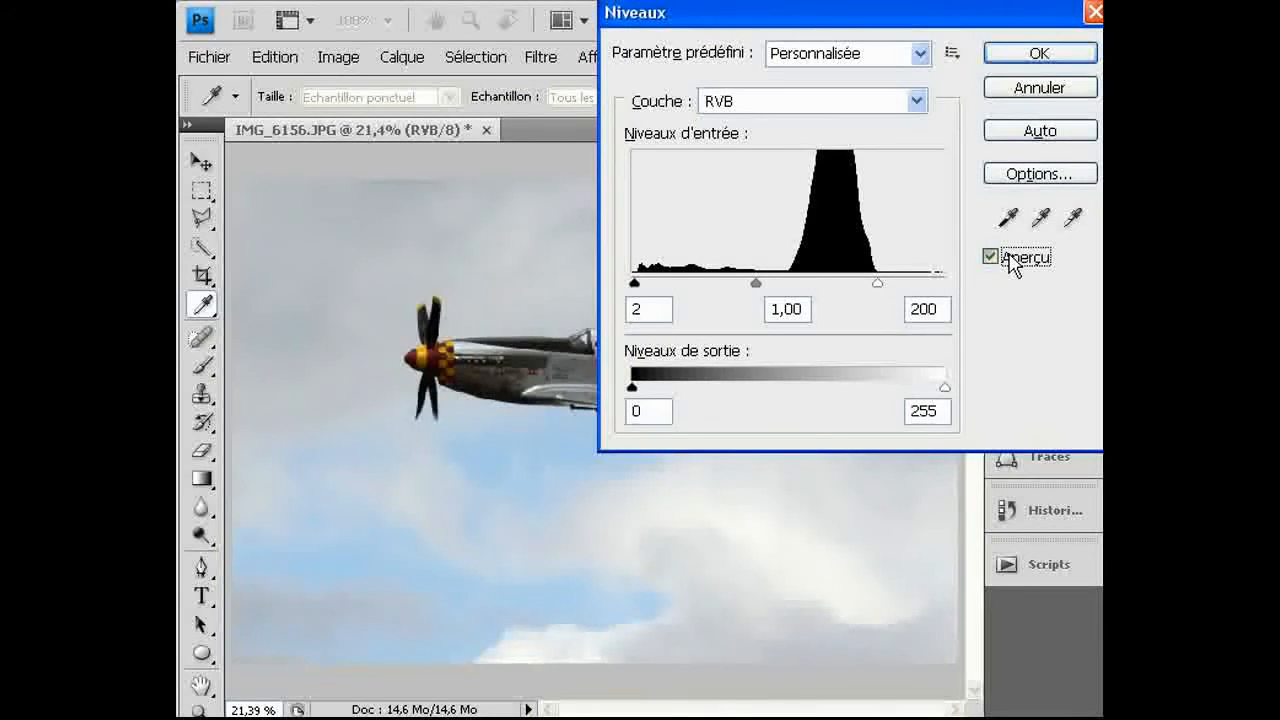
pyautogui.click(1011, 262)
pyautogui.click(1000, 256)
# Restore the RVB channel's input black point to 0 and its white point to 255.
pyautogui.moveTo(635, 284); pyautogui.dragTo(631, 284)
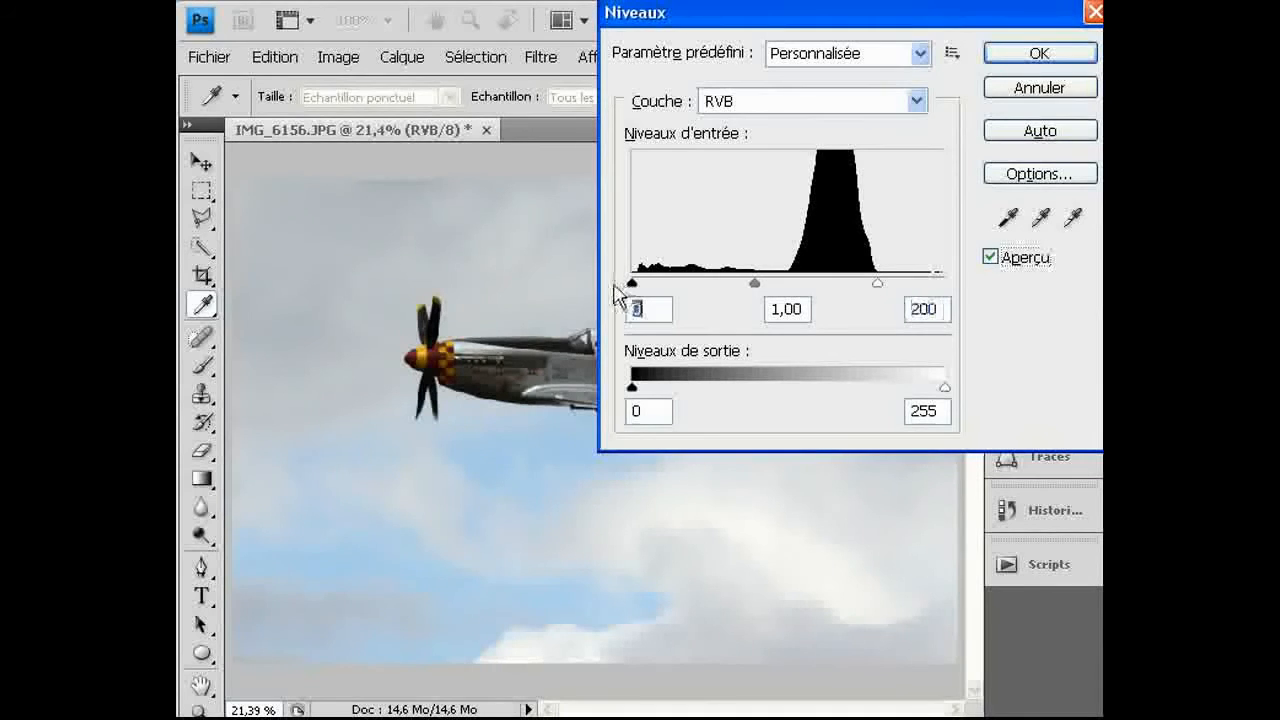
pyautogui.moveTo(877, 285); pyautogui.dragTo(957, 289)
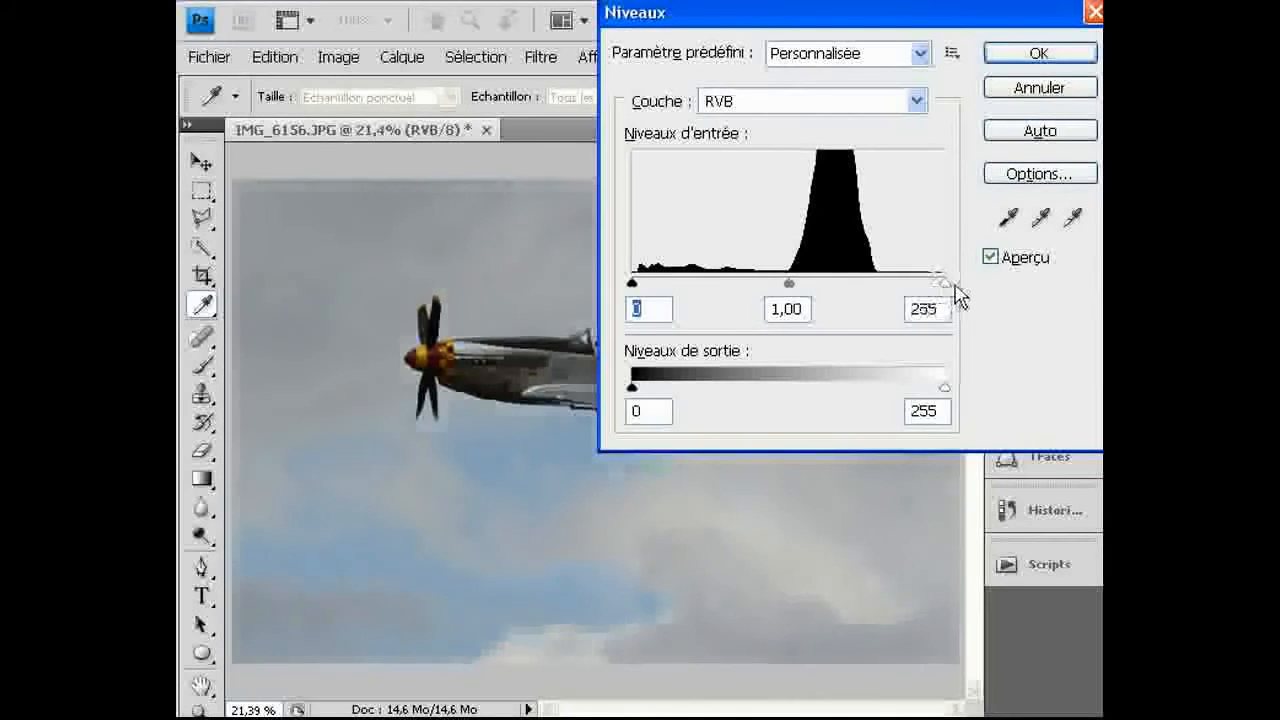
# Set the Rouge channel's input black point to 2 and its white point to 200.
pyautogui.click(862, 104)
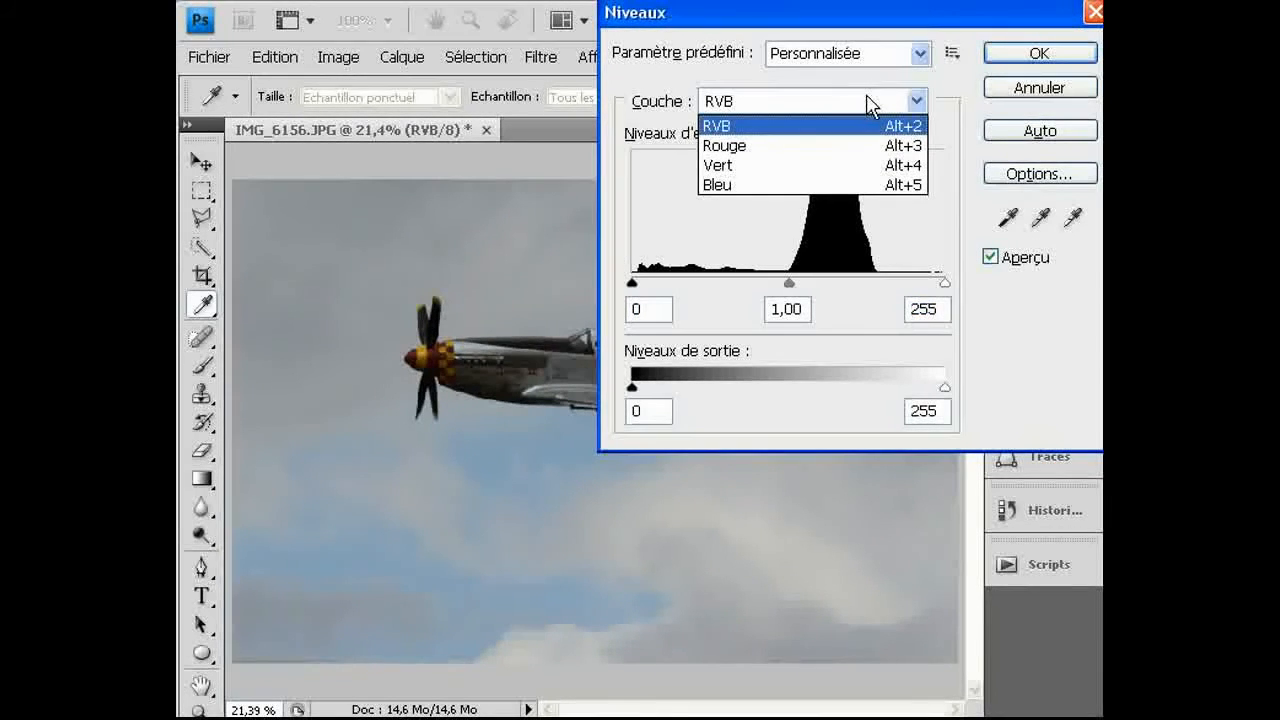
pyautogui.click(766, 148)
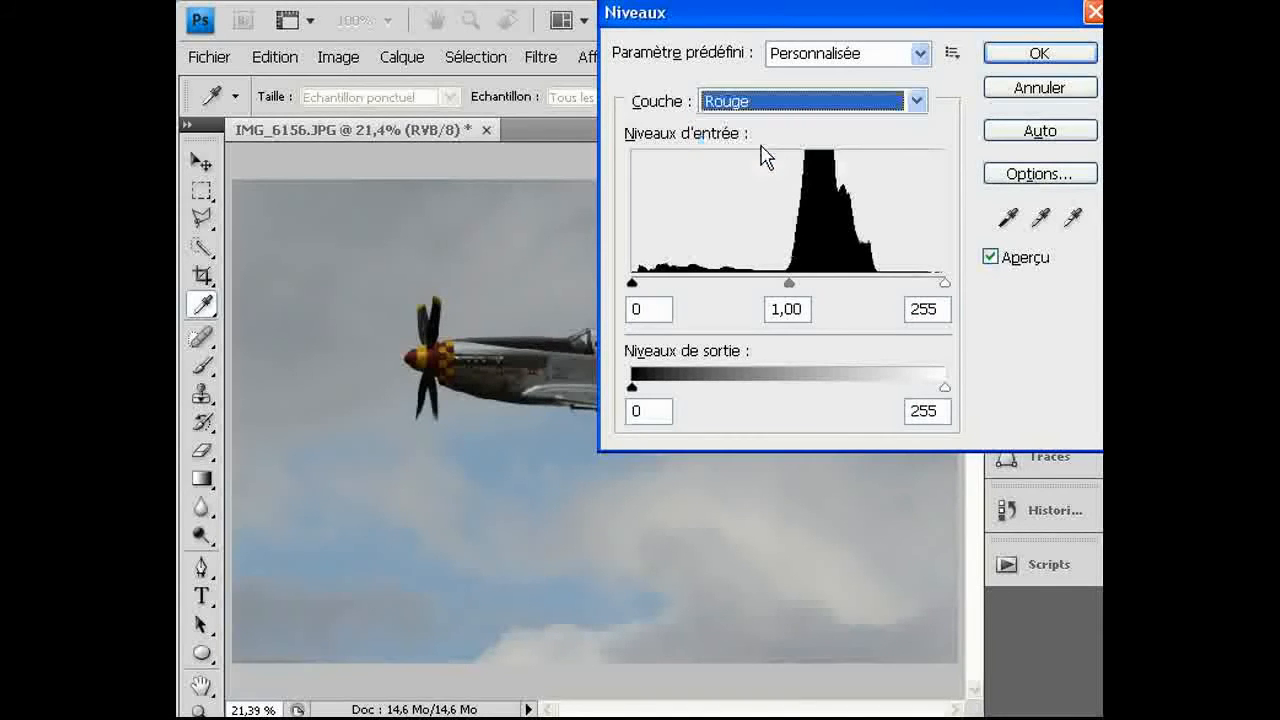
pyautogui.keyDown('alt'); pyautogui.click(632, 285); pyautogui.keyUp('alt')
pyautogui.moveTo(632, 287); pyautogui.dragTo(635, 285)
pyautogui.moveTo(945, 284); pyautogui.dragTo(877, 285)
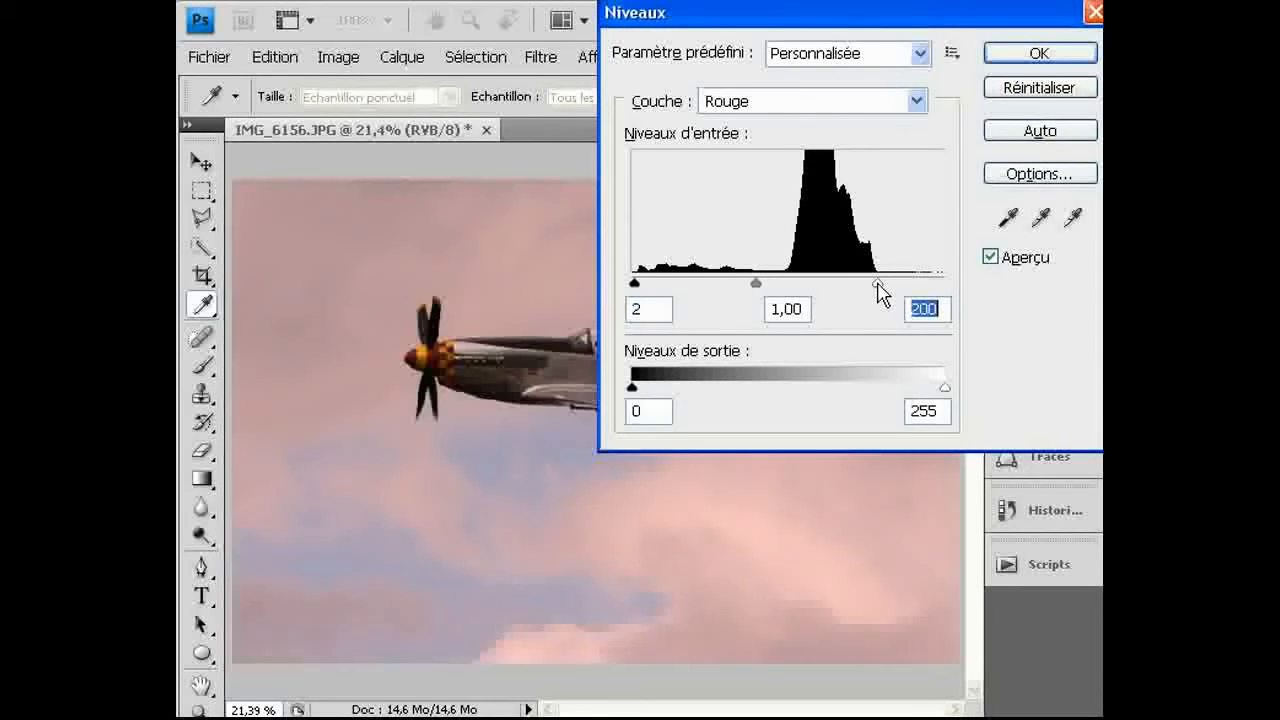
# Set the Vert channel's input black point to 1 and its white point to 199.
pyautogui.click(808, 104)
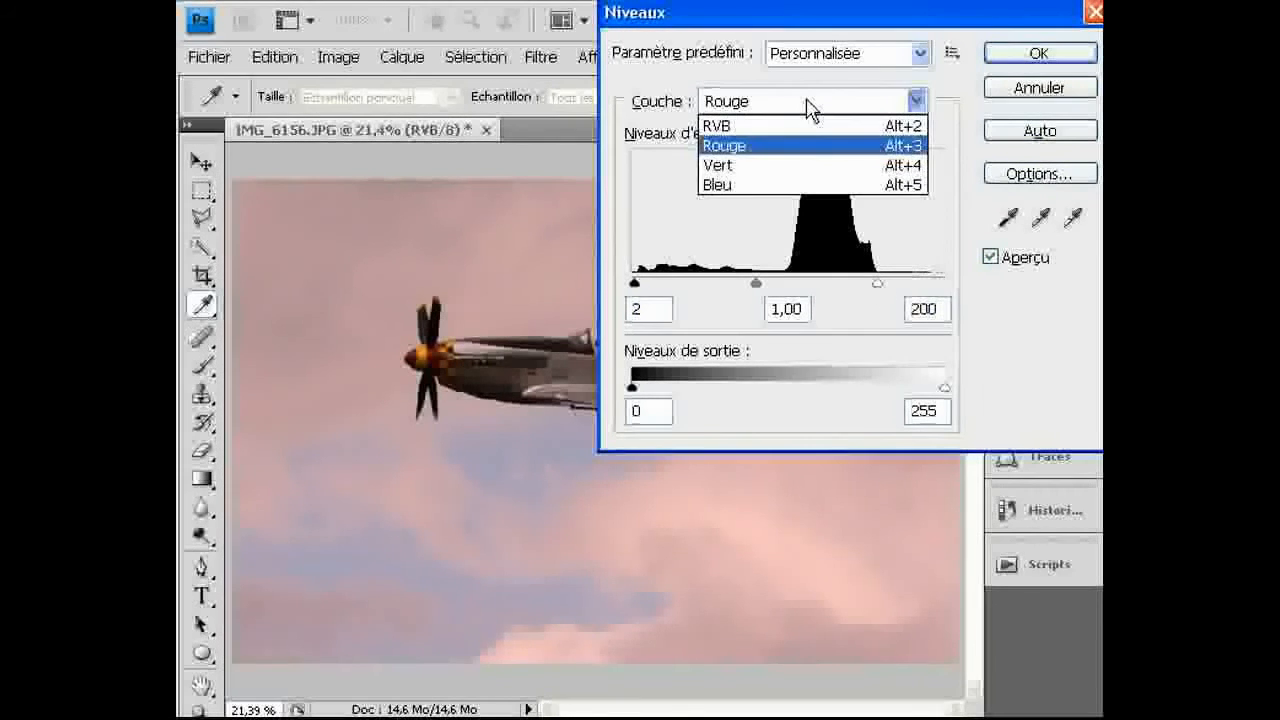
pyautogui.click(755, 166)
pyautogui.moveTo(632, 285); pyautogui.dragTo(633, 286)
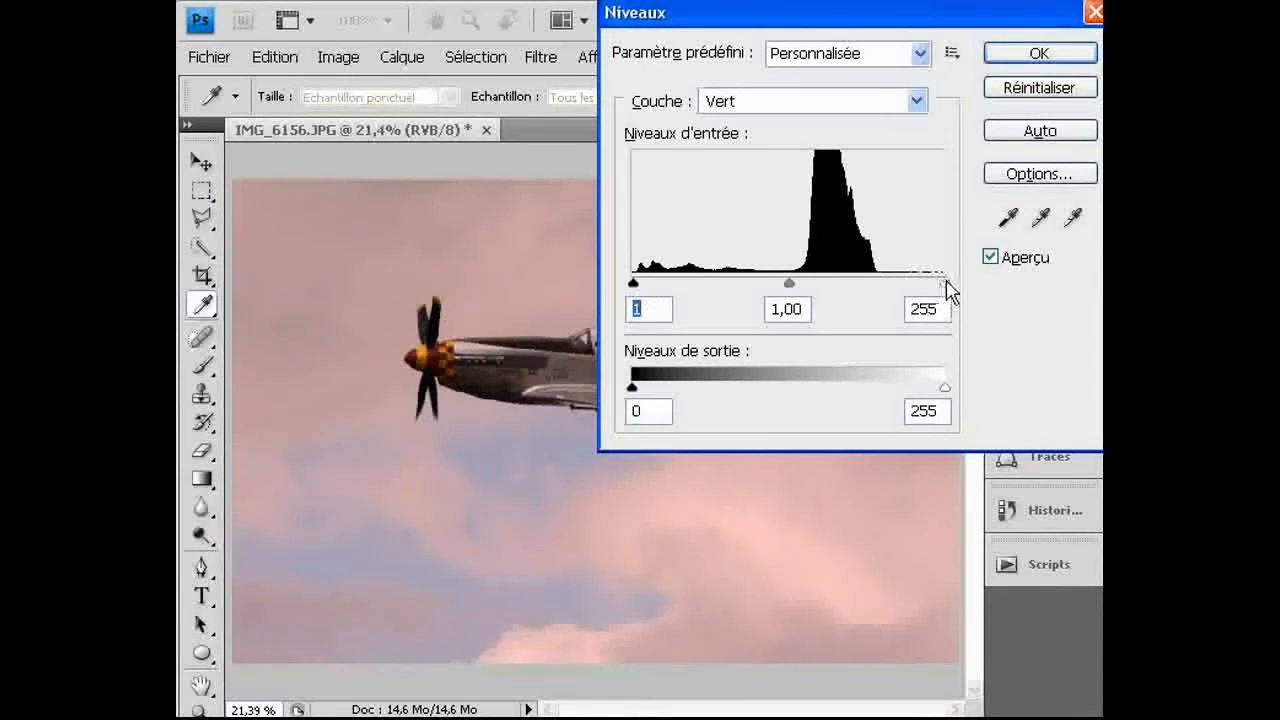
pyautogui.moveTo(944, 284); pyautogui.dragTo(876, 288)
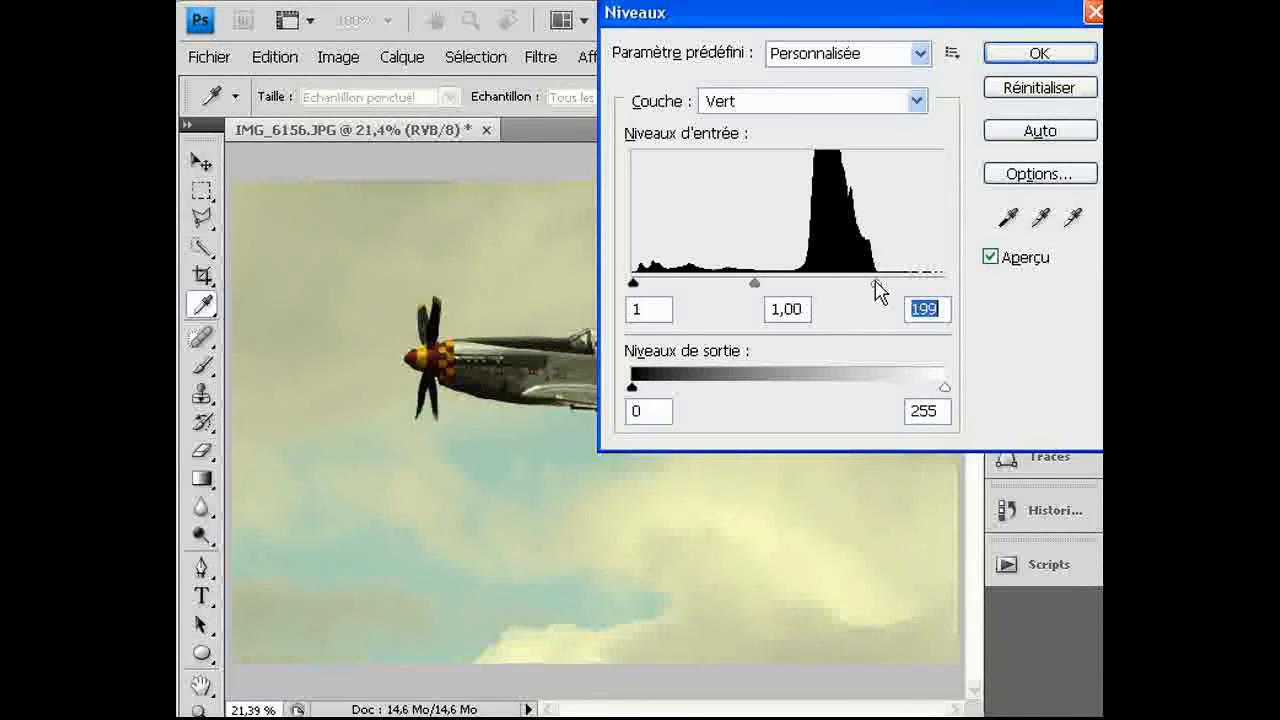
# Set the Bleu channel's input black point to 1 and its white point to 198.
pyautogui.click(757, 104)
pyautogui.click(737, 186)
pyautogui.press('alt')
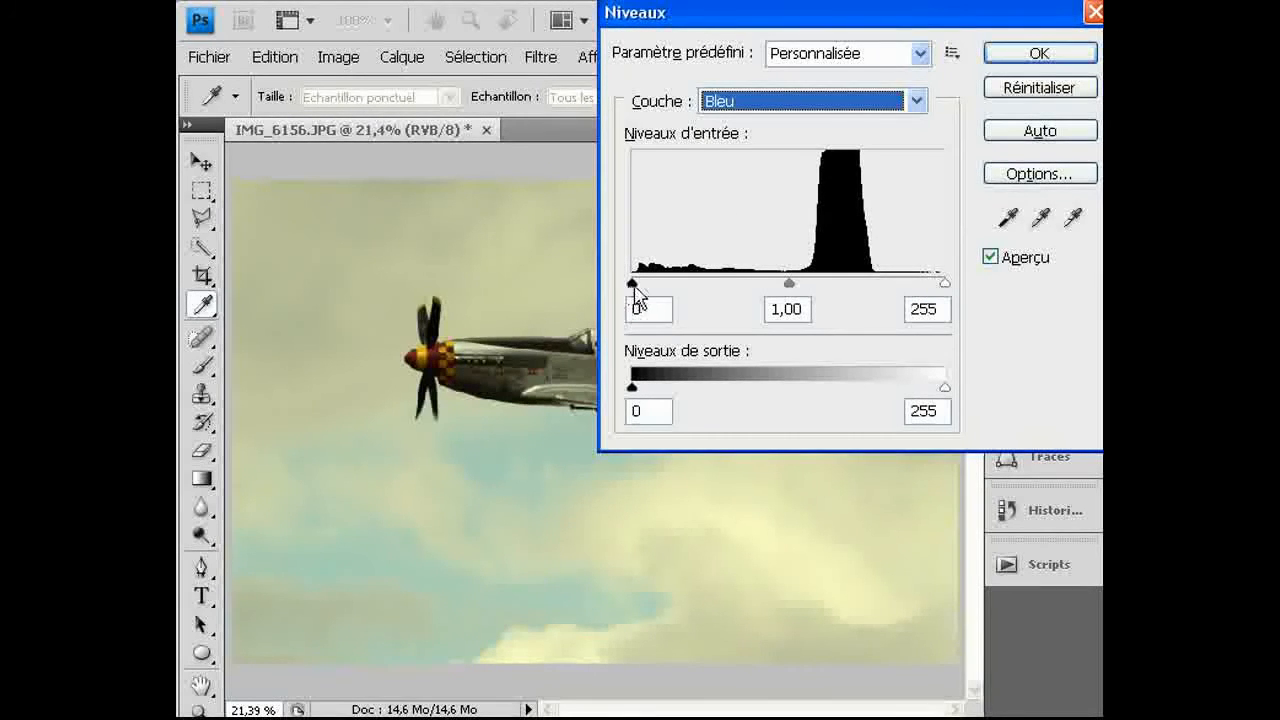
pyautogui.moveTo(632, 286); pyautogui.dragTo(635, 286)
pyautogui.moveTo(945, 285); pyautogui.dragTo(877, 294)
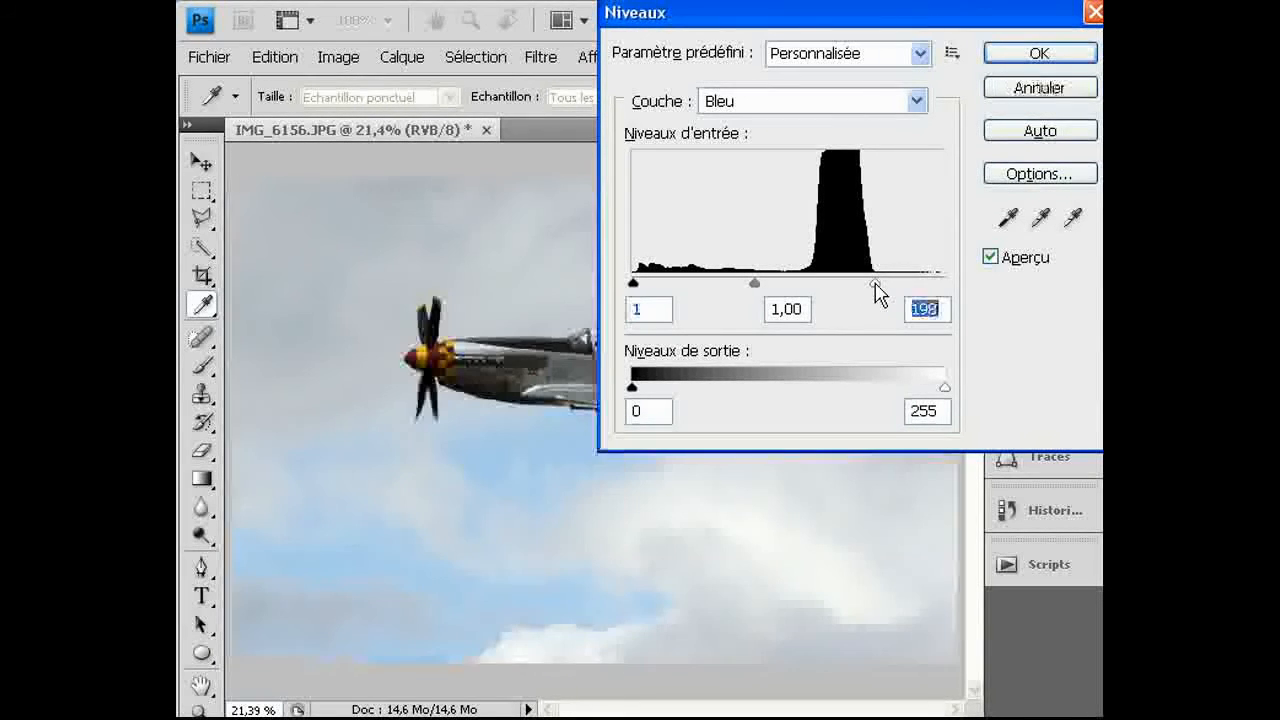
# Toggle the levels preview off and on to compare the photo before and after the channel corrections.
pyautogui.click(1027, 264)
pyautogui.click(1030, 272)
pyautogui.click(1030, 272)
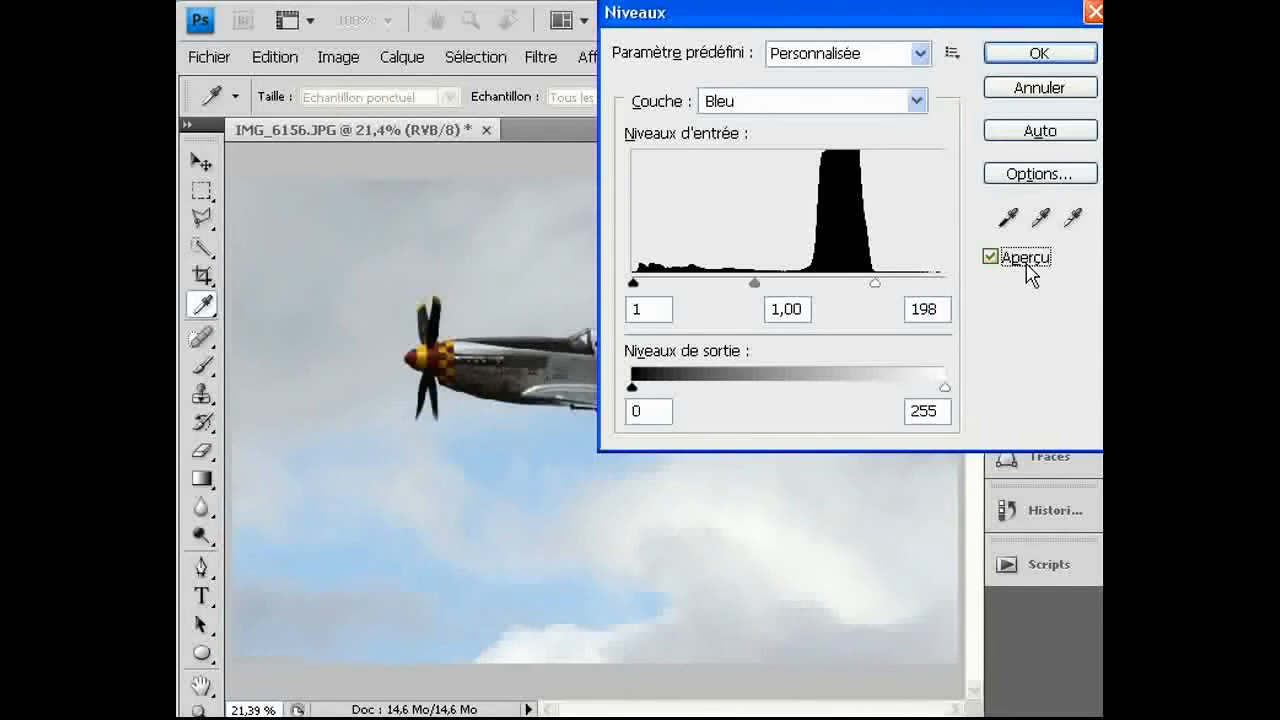
pyautogui.click(1030, 272)
pyautogui.click(1030, 270)
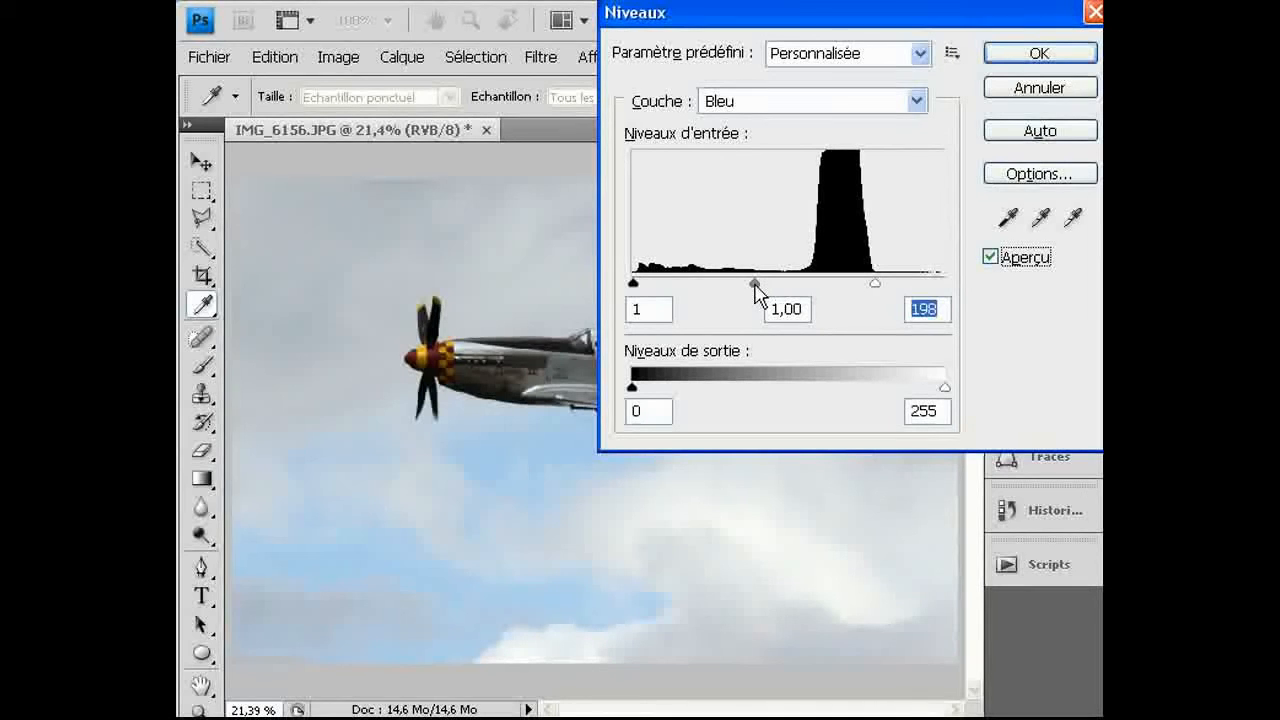
# Set the RVB channel's midtone input level to 1,00 and apply the levels adjustment to the photo.
pyautogui.moveTo(779, 285); pyautogui.dragTo(764, 285)
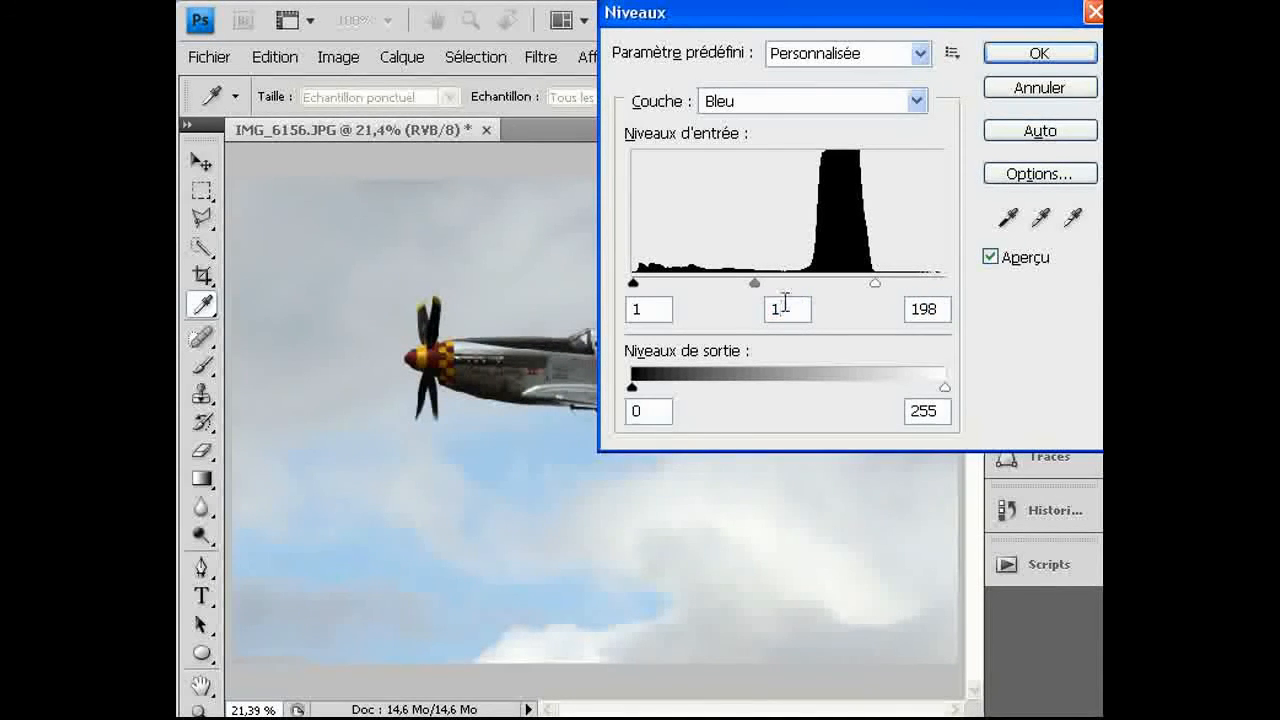
pyautogui.click(773, 106)
pyautogui.click(769, 120)
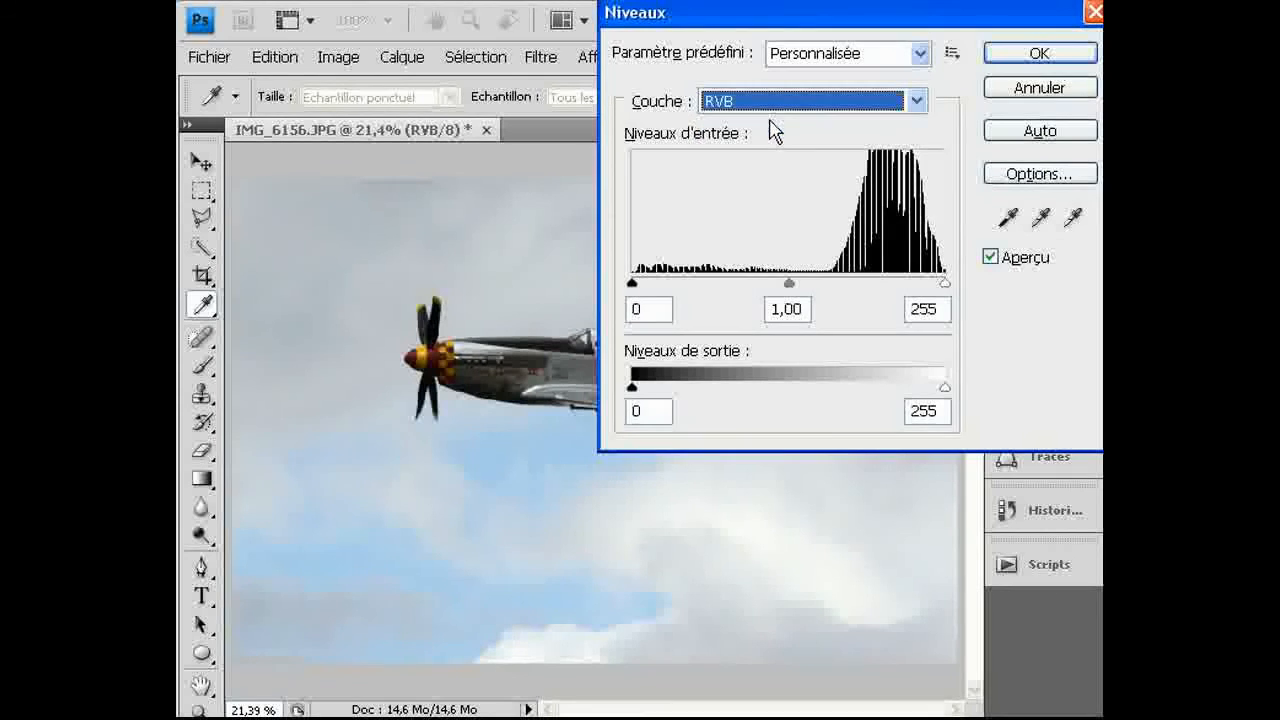
pyautogui.click(790, 289)
pyautogui.moveTo(788, 290)
pyautogui.mouseDown()
pyautogui.moveTo(757, 286)
pyautogui.moveTo(811, 289)
pyautogui.moveTo(788, 287)
pyautogui.mouseUp()
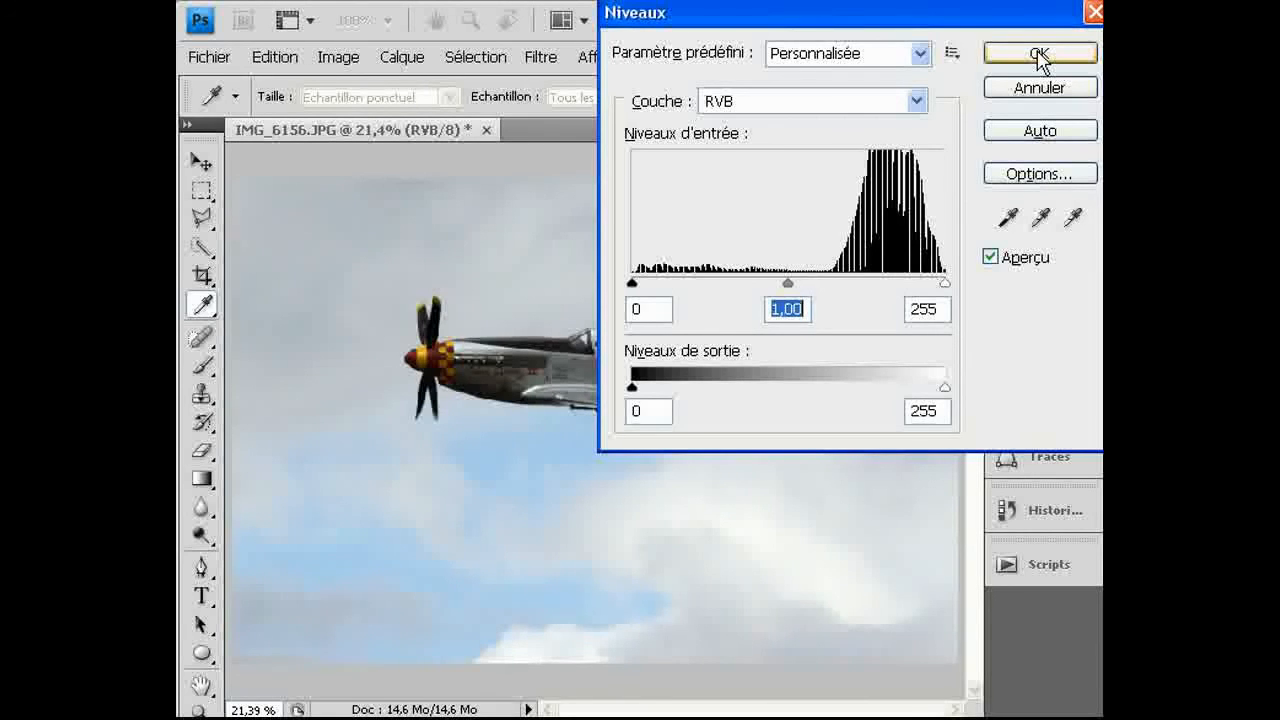
pyautogui.click(1039, 60)
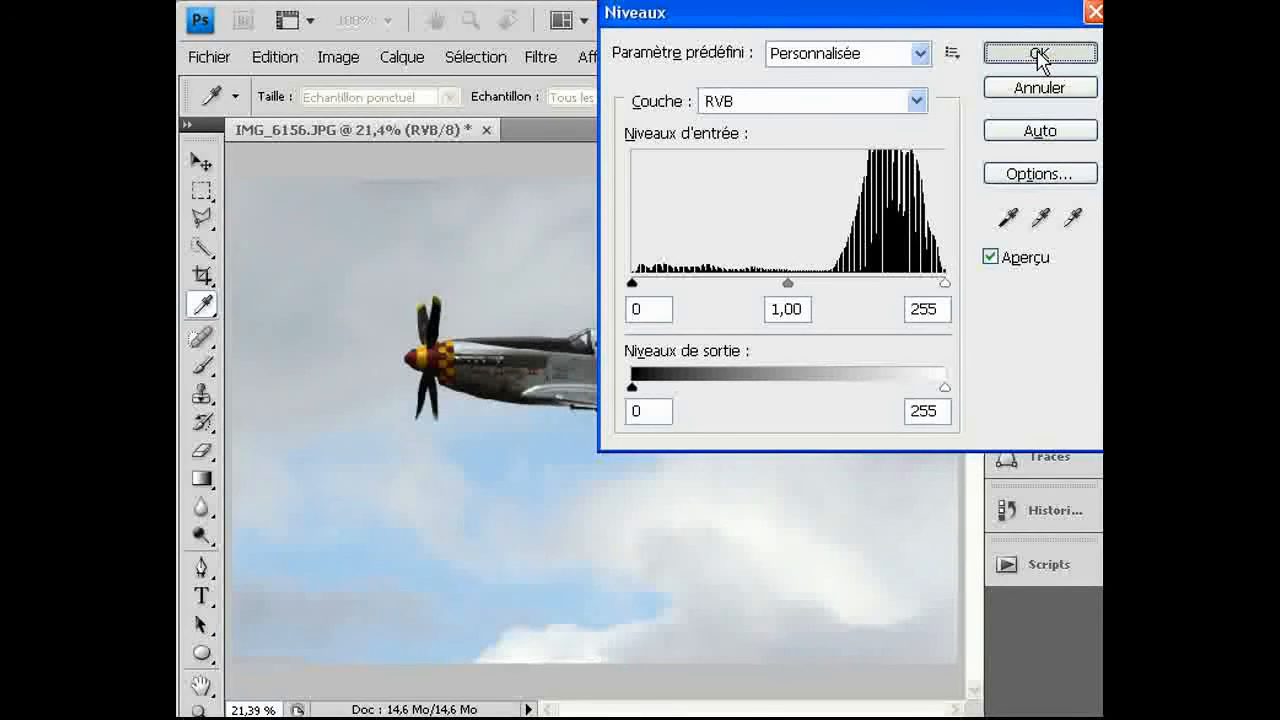